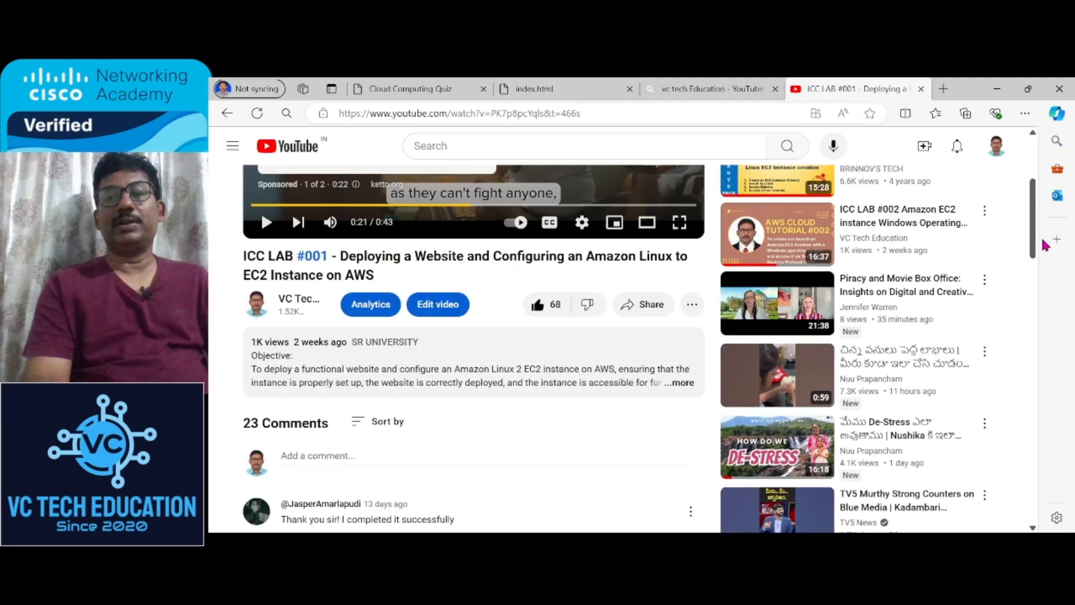
Step: Open the iframe embed code for the ICC LAB #001 video from its sharing options
click(658, 313)
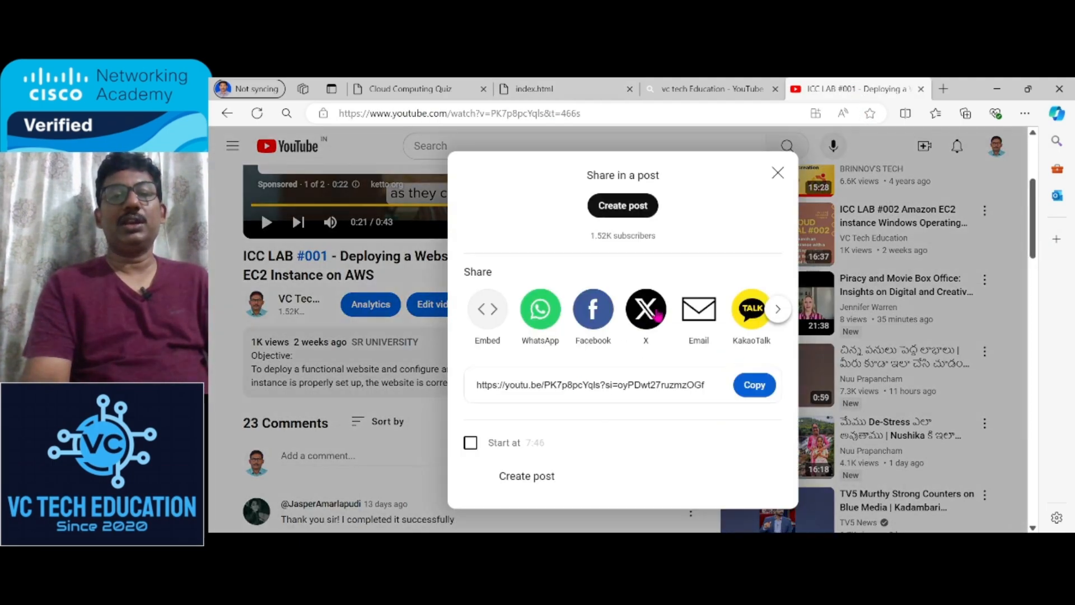
click(489, 312)
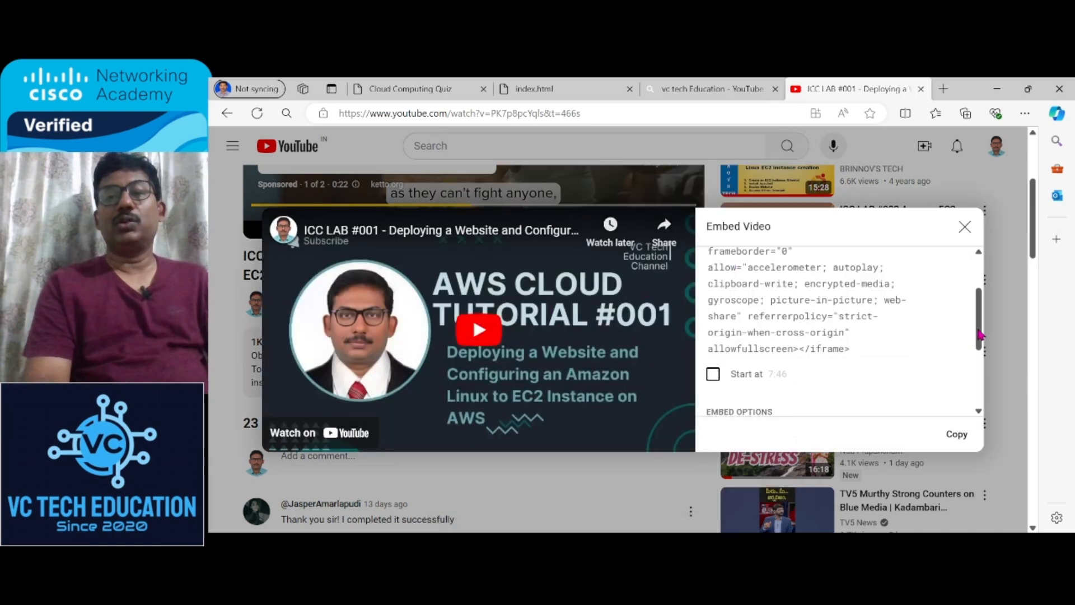
drag(981, 336, 986, 249)
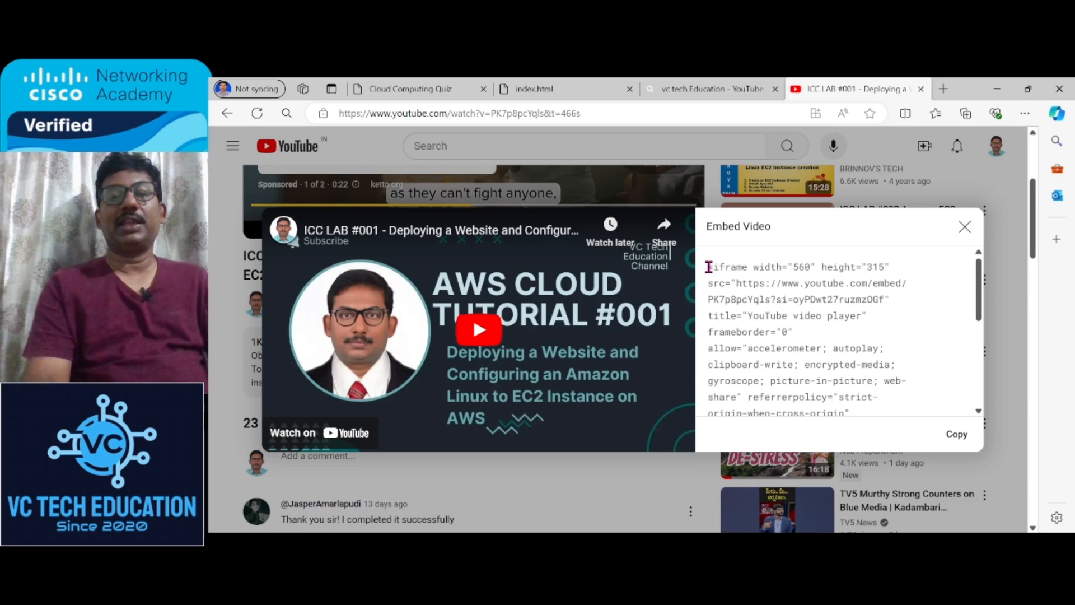
Step: Insert an opening <center> tag in front of the iframe in the video's embed code
click(708, 267)
click(708, 267)
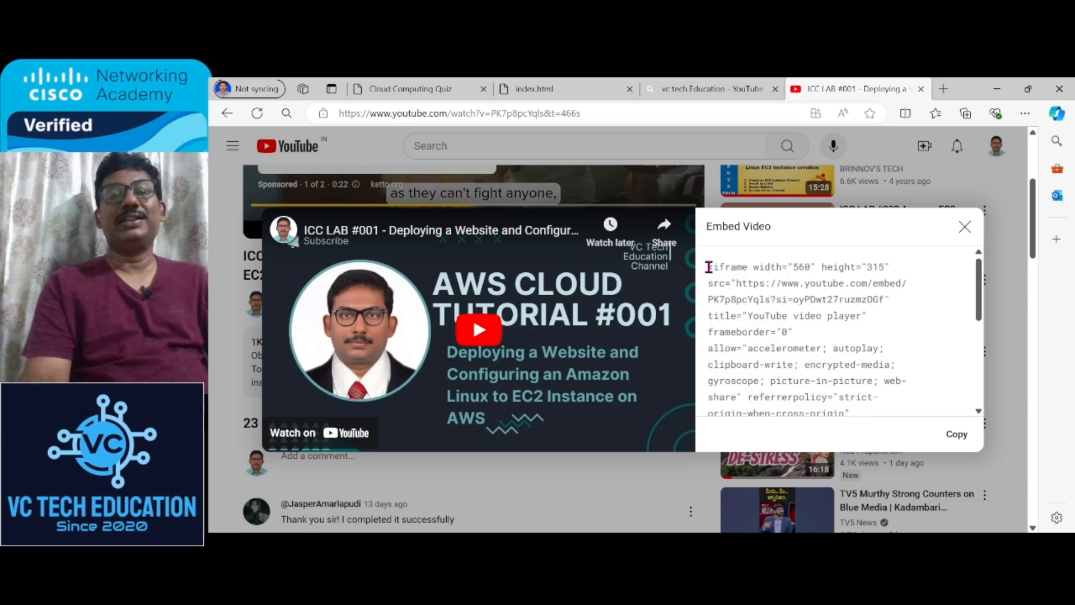
text(<ce)
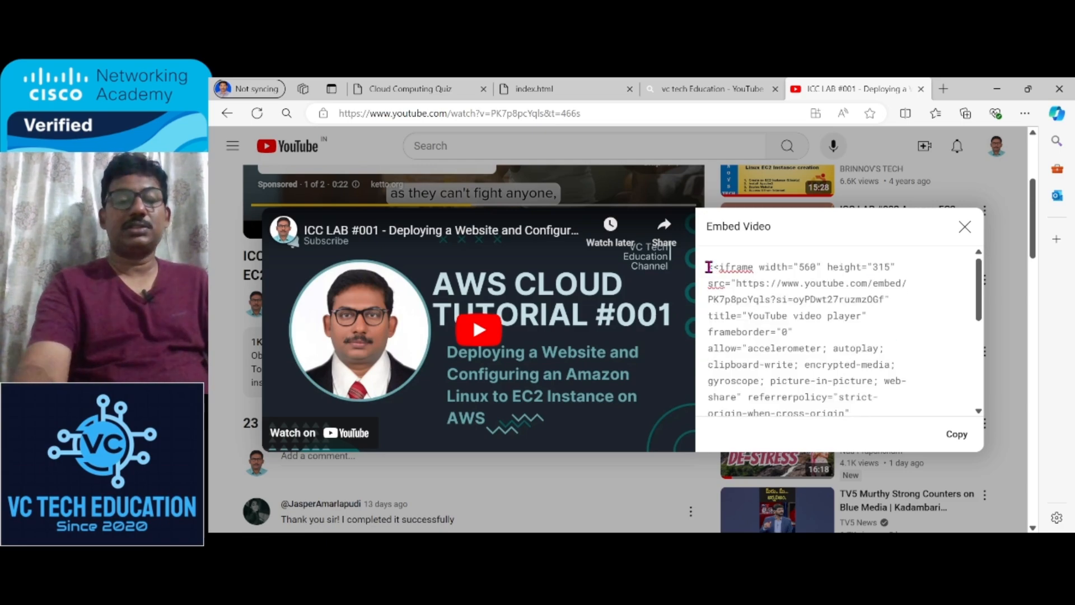
text(nter)
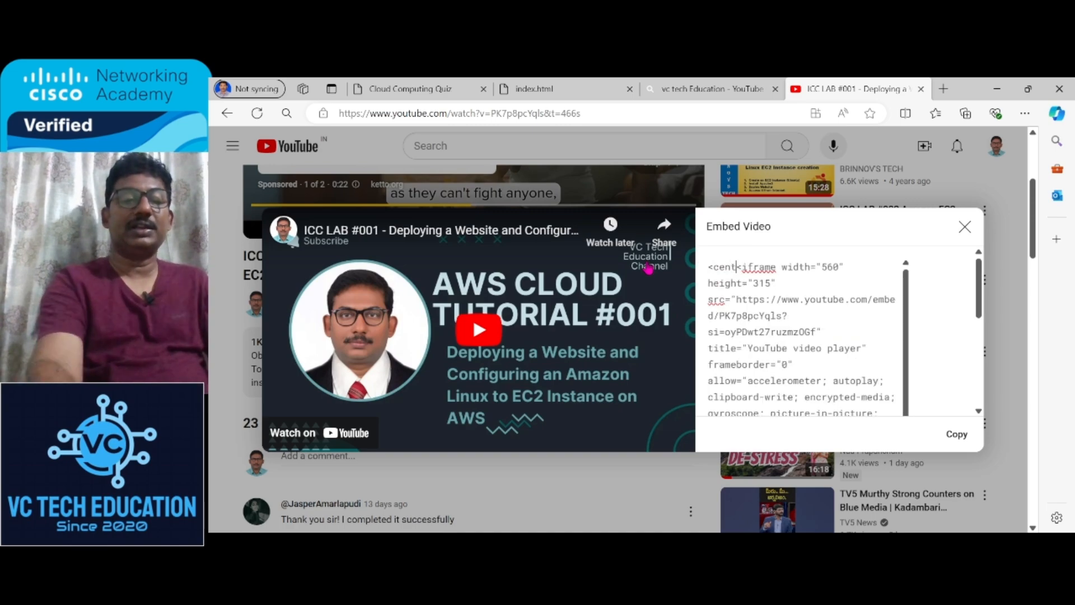
text(>)
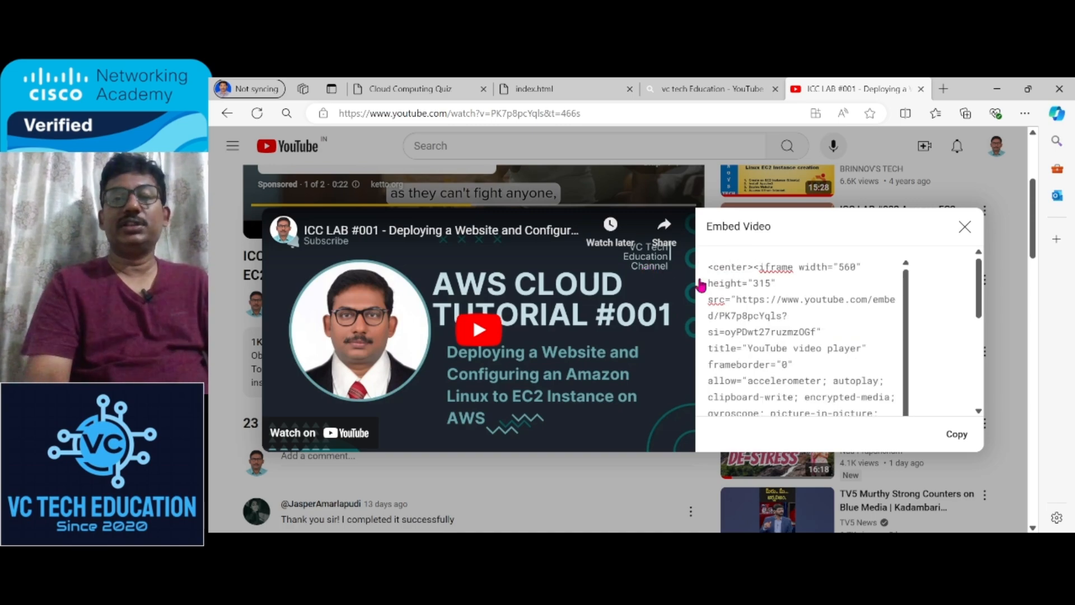
Step: Add a closing </center> tag after </iframe> in the embed code and close the embed dialog
scroll(911, 370, down, 1)
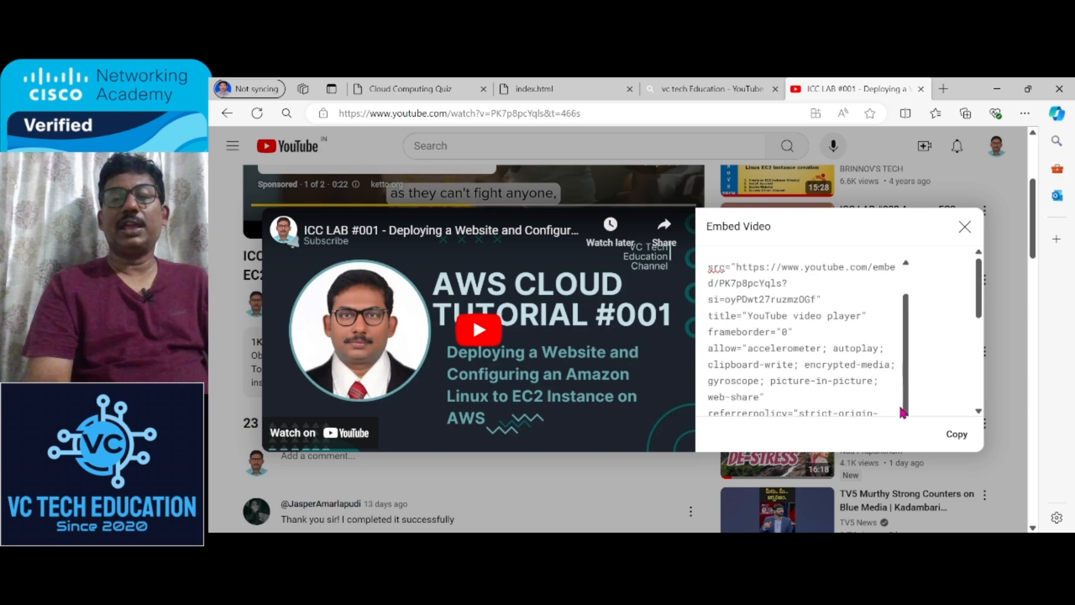
drag(979, 314, 985, 367)
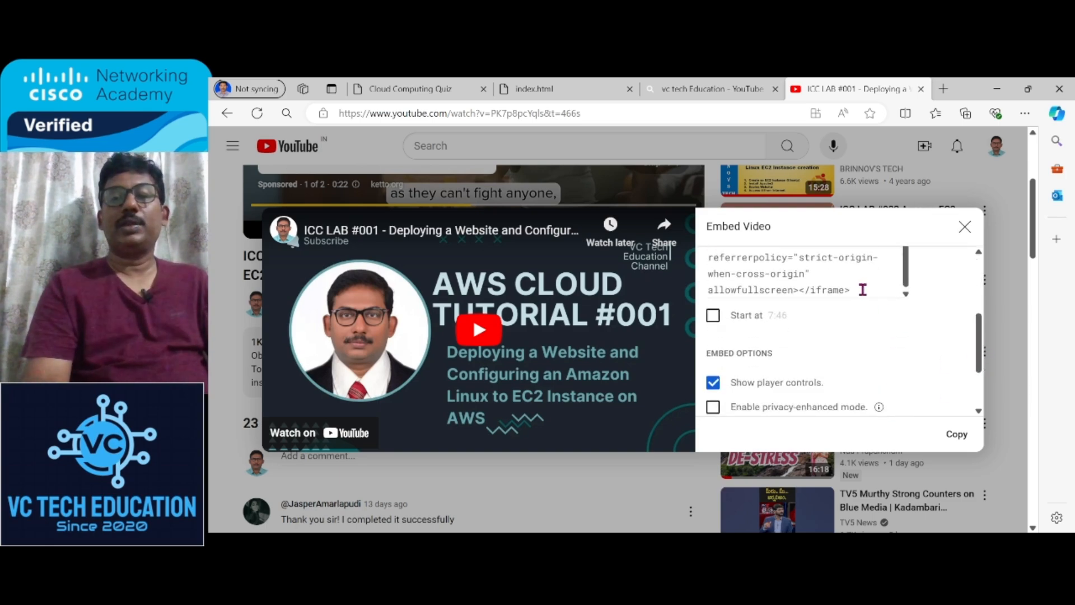
triple_click(863, 289)
click(862, 289)
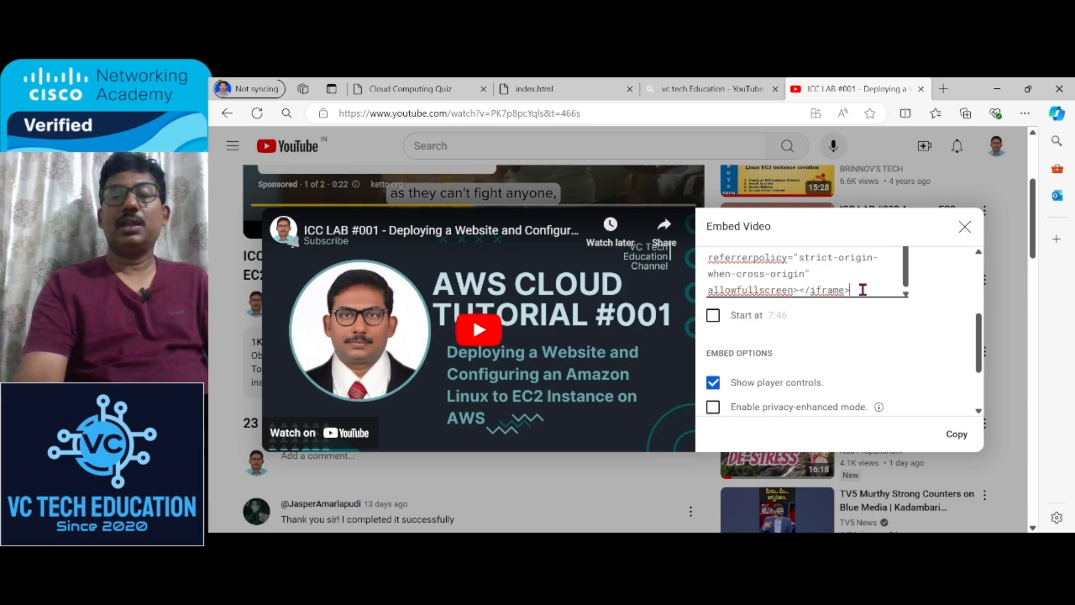
text(</)
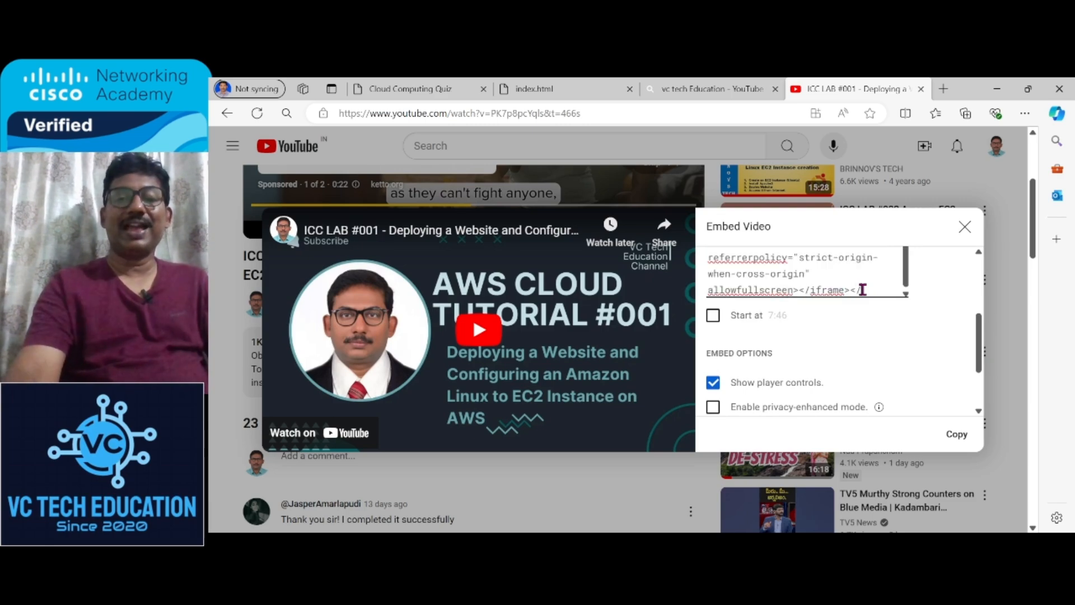
text(cen)
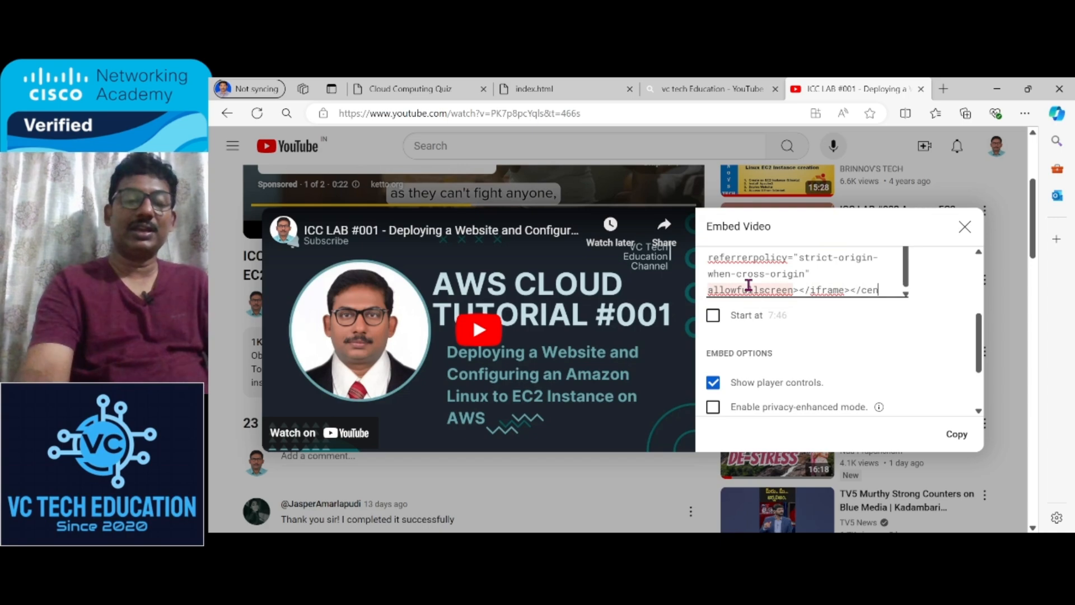
text(ter>)
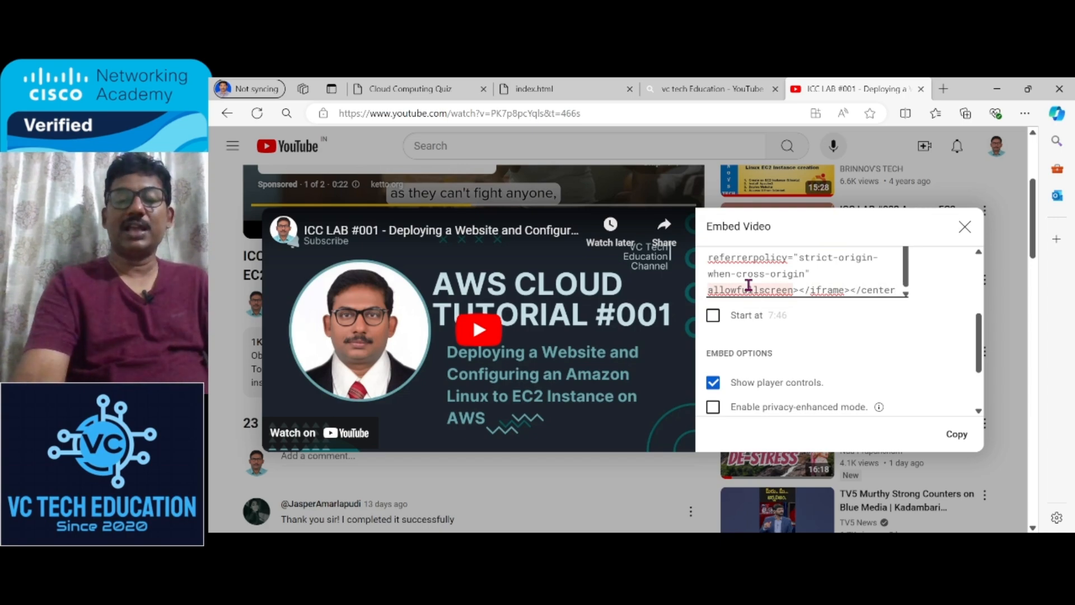
click(964, 227)
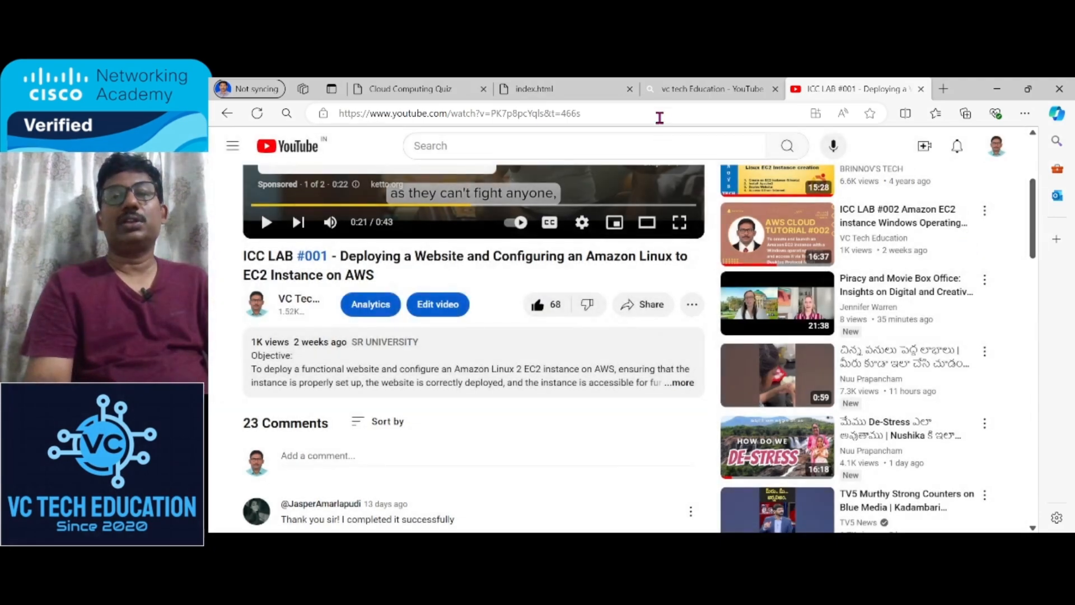
Step: Review the index.html source from the centered video iframe down to the scoring script, and view the rendered Cloud Computing Quiz page
click(708, 92)
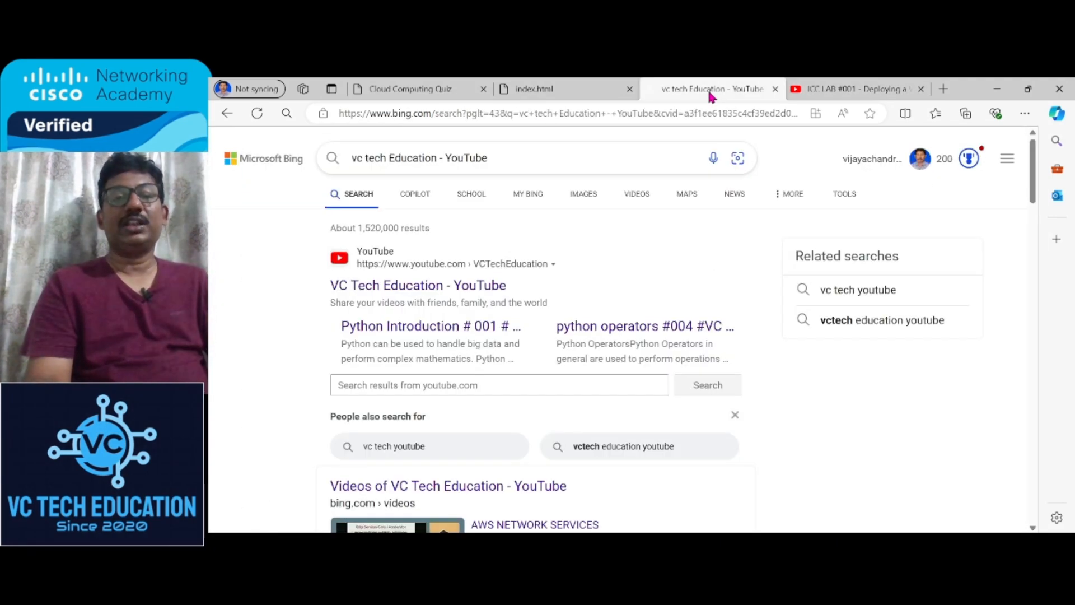
click(571, 85)
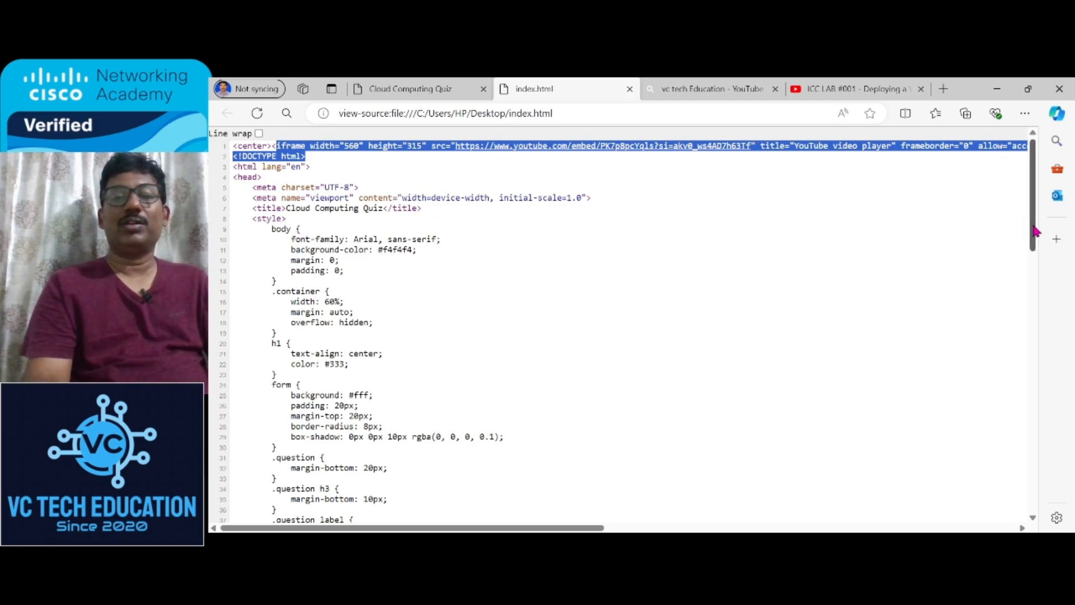
drag(1035, 231, 1035, 398)
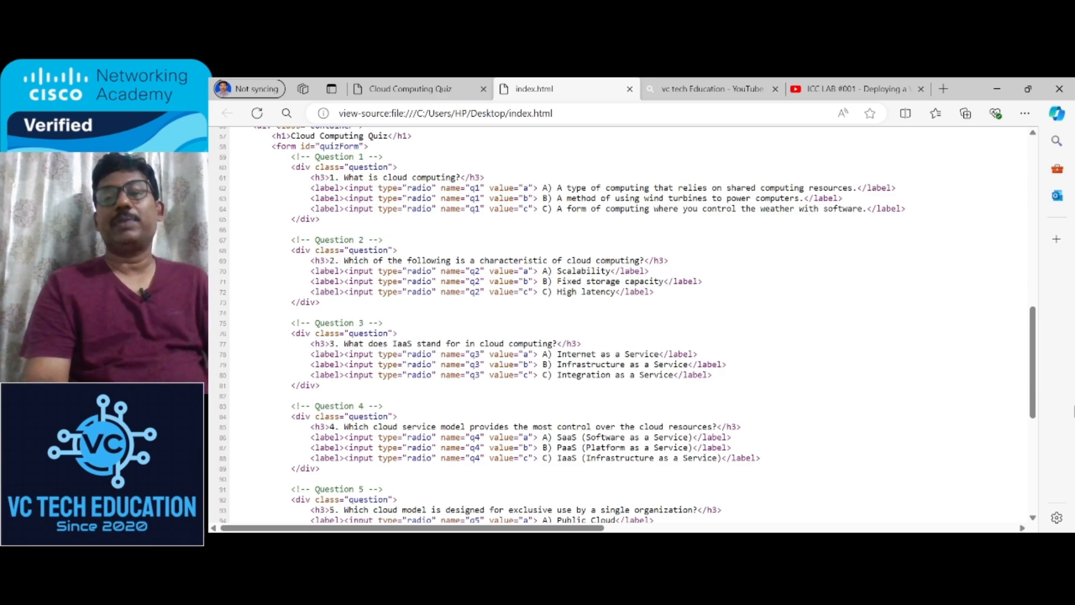
drag(1034, 389, 1036, 507)
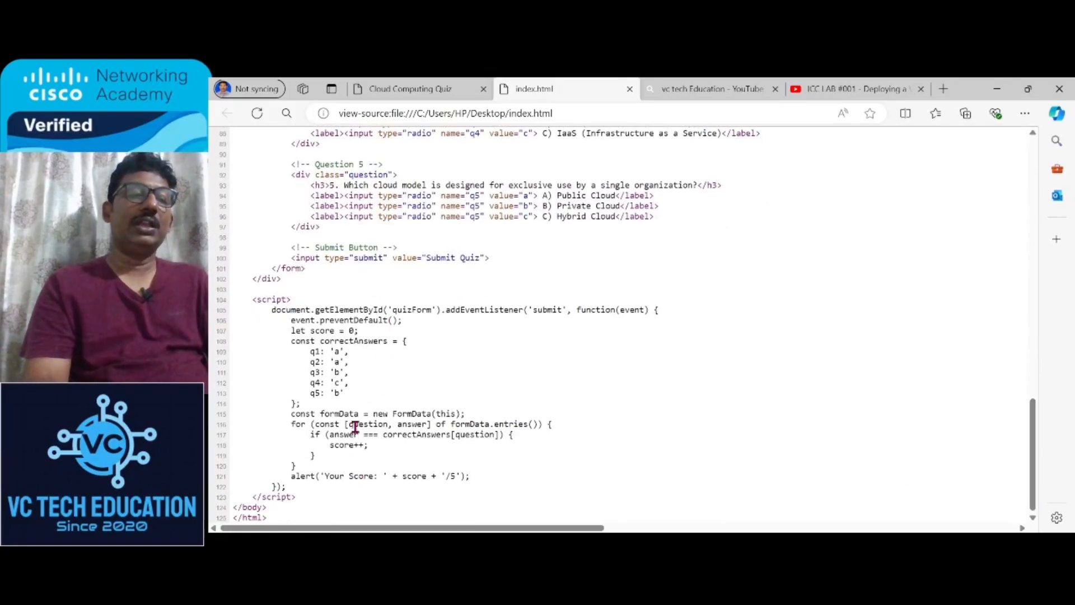
drag(1031, 457, 1050, 144)
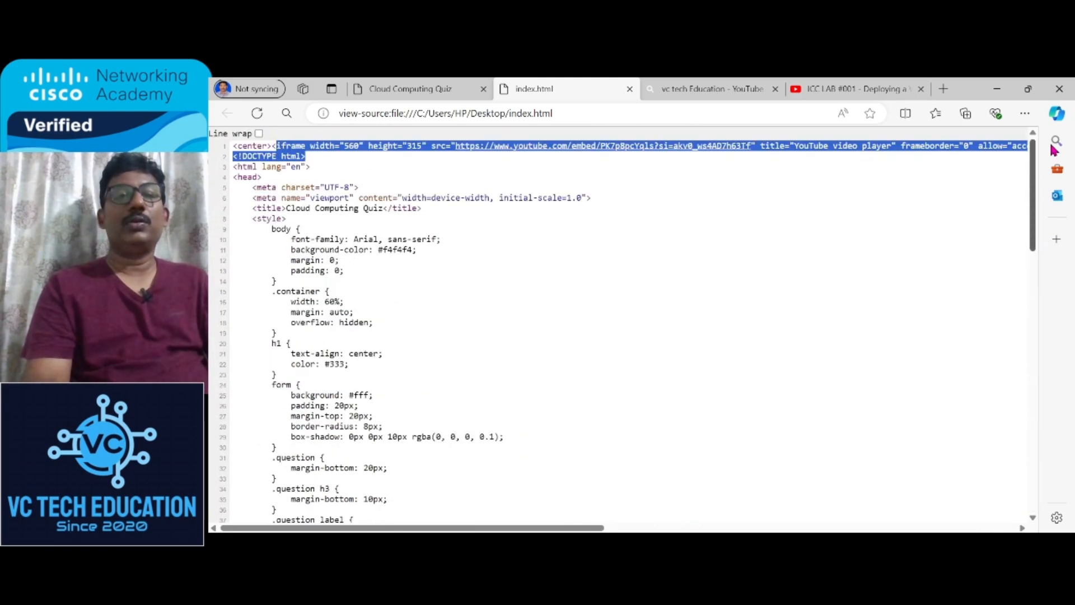
click(808, 162)
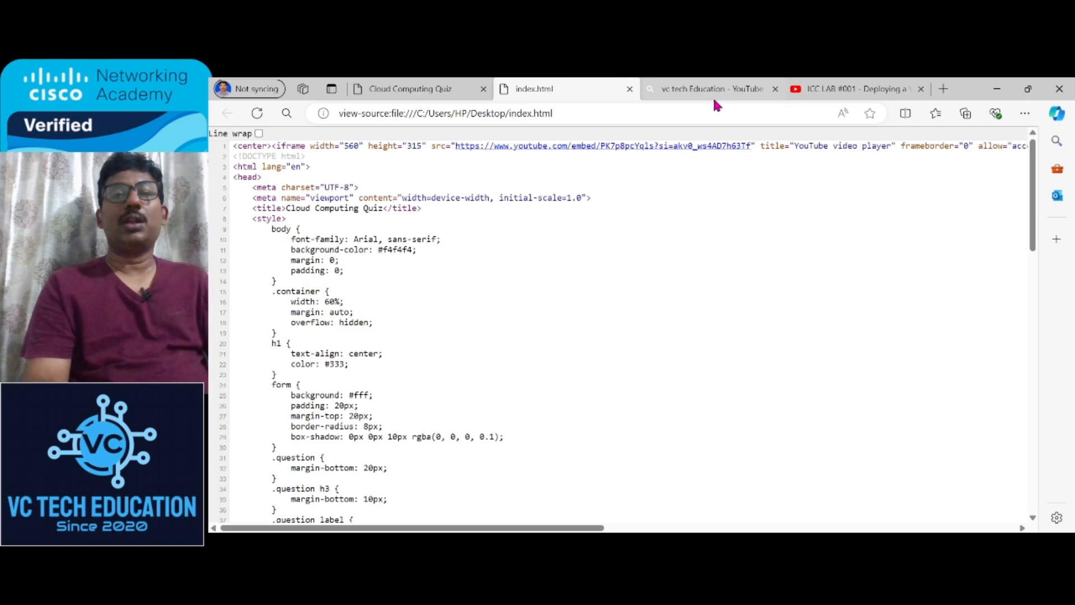
click(449, 91)
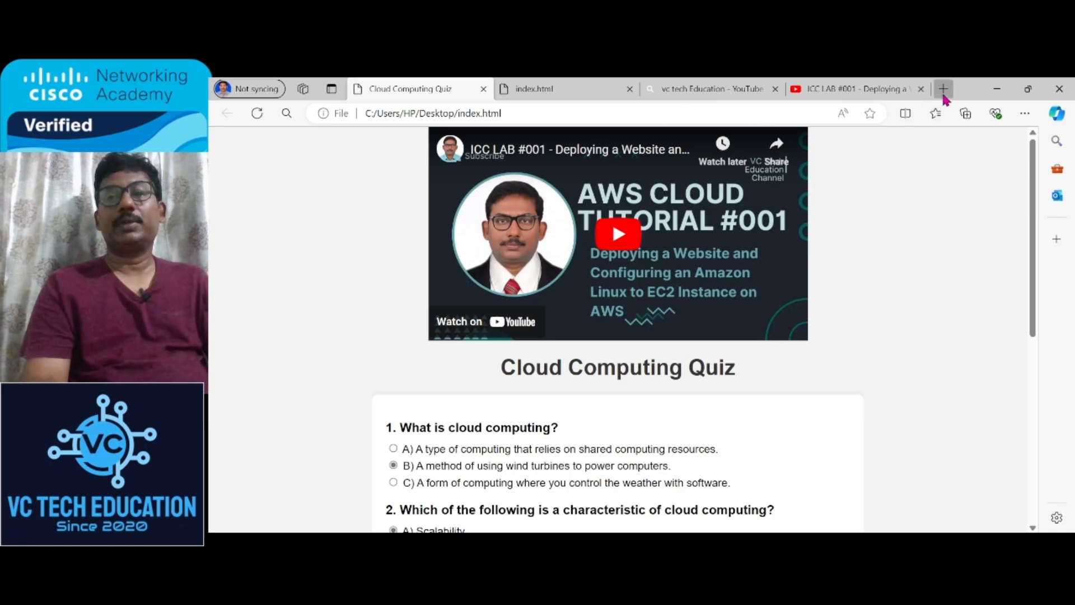
Step: Open awsacademy.instructure.com in a new browser tab
click(943, 89)
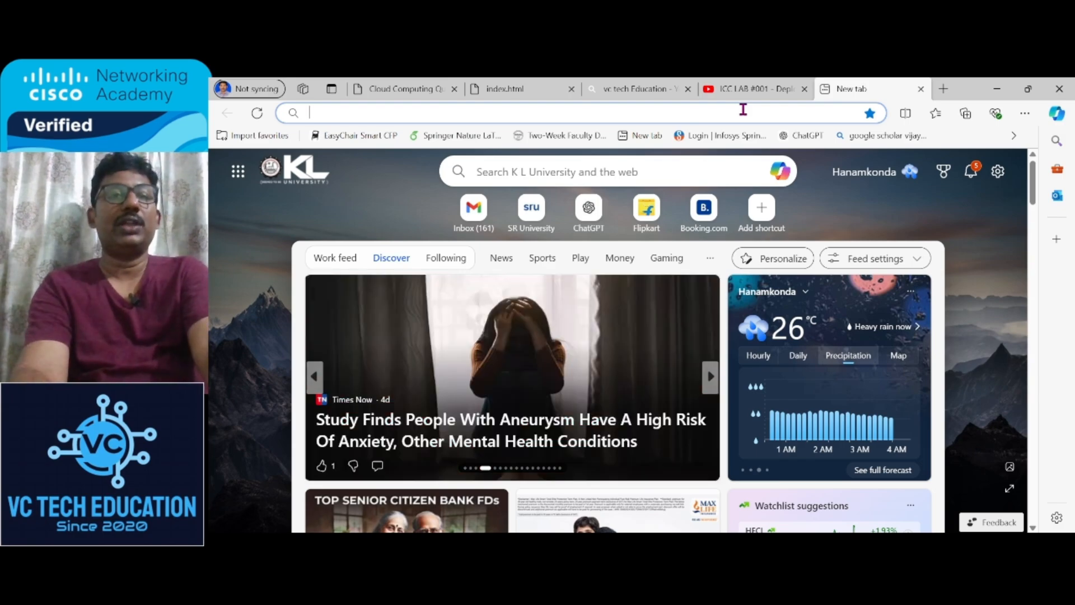
text(aw)
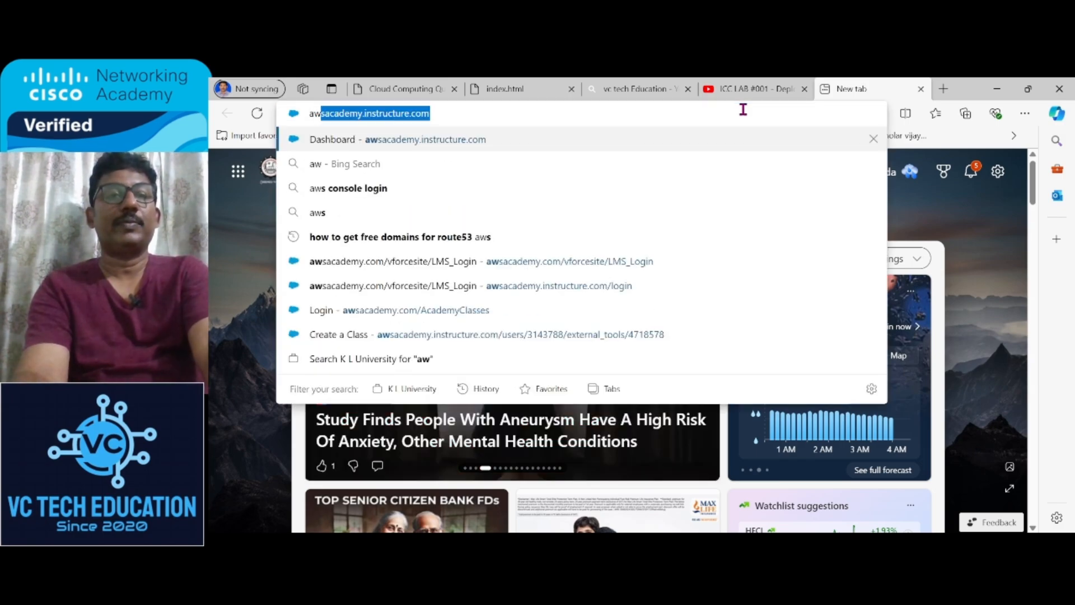
key(Right)
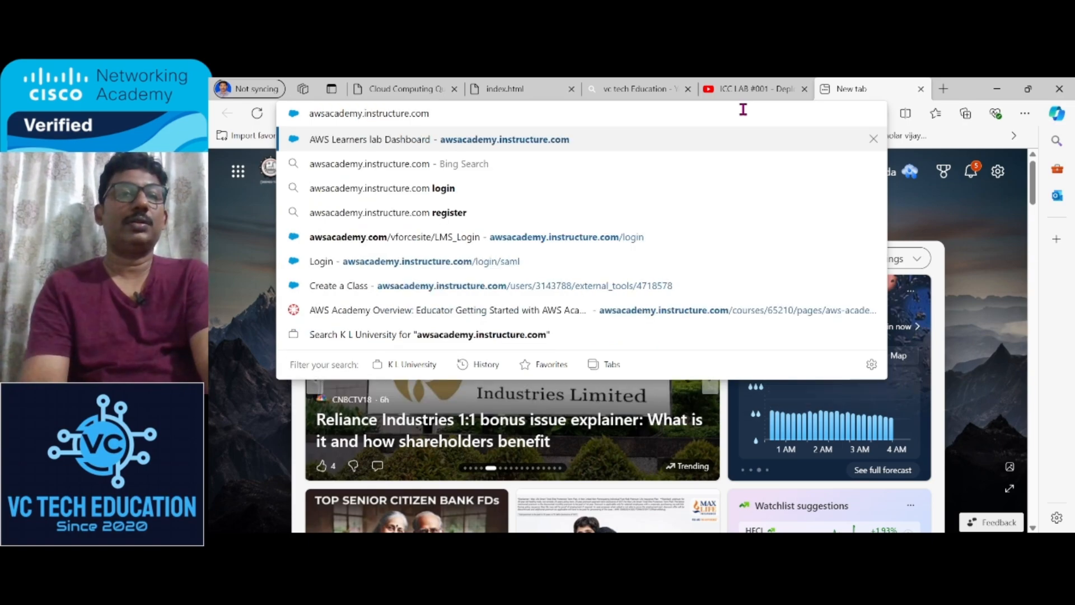
key(Return)
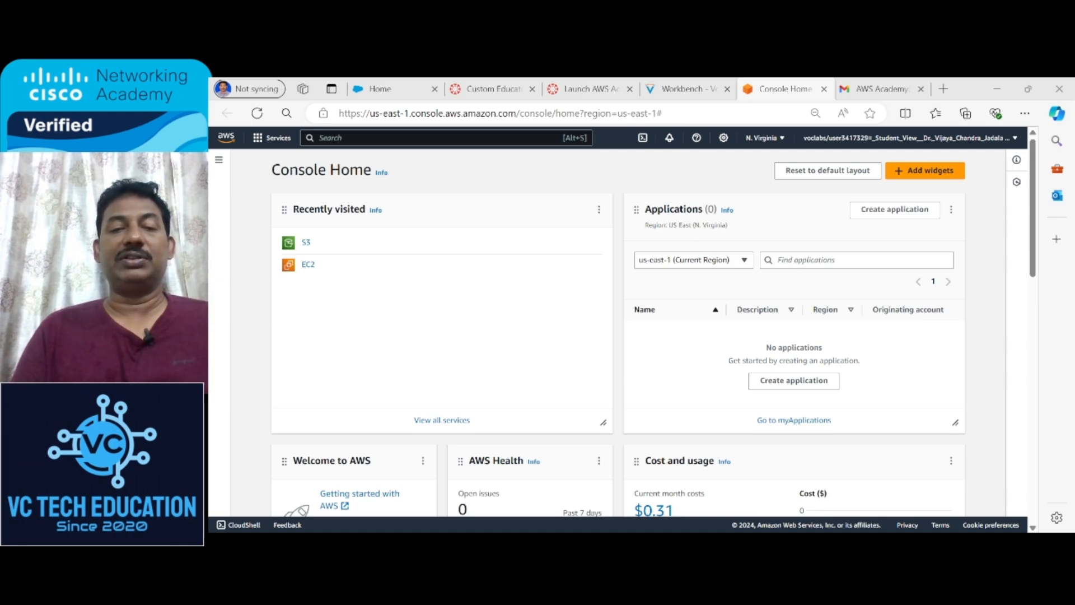
Step: Open S3 from the recently visited services in the AWS console and look over the general purpose buckets
key(alt+Tab)
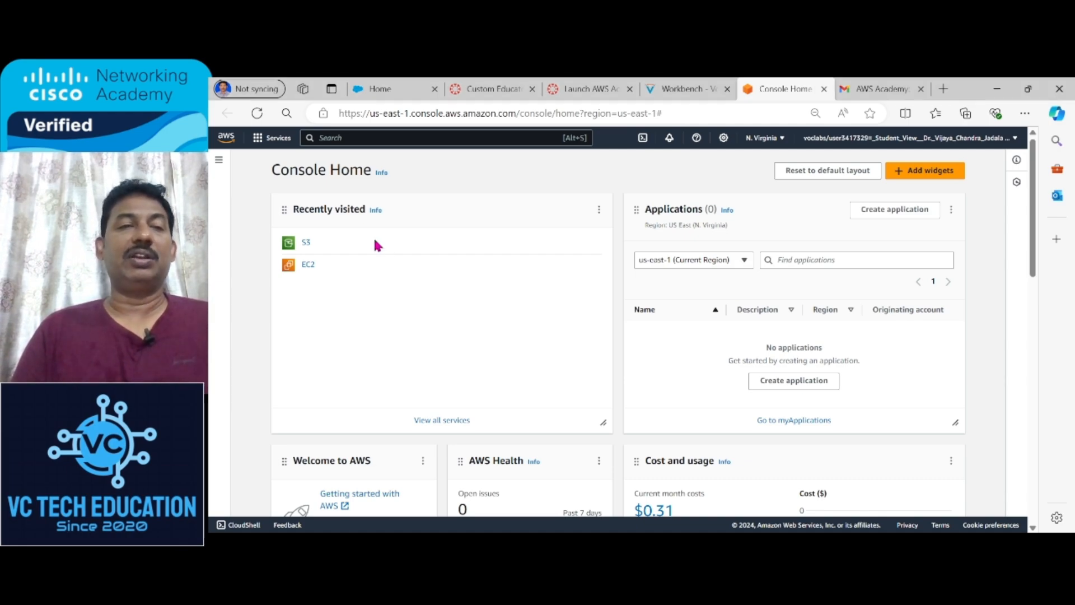
click(304, 247)
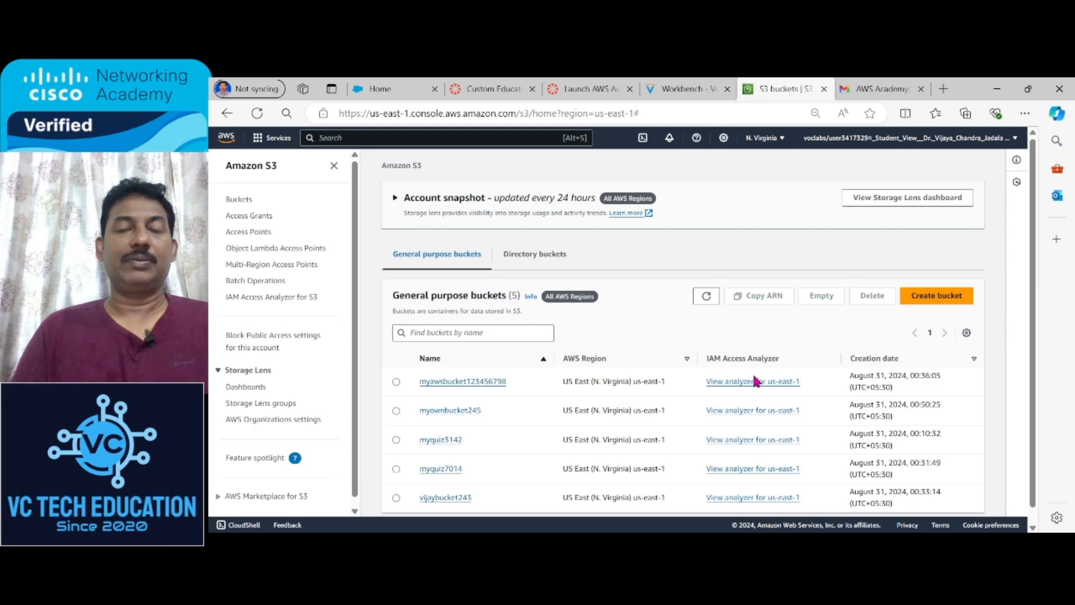
scroll(1033, 221, down, 1)
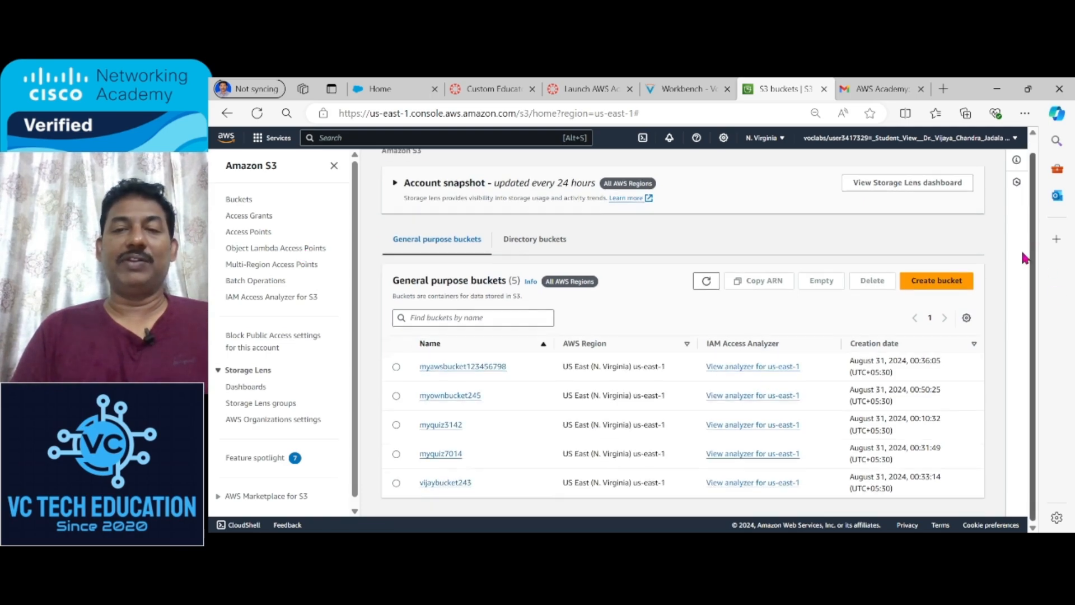
Step: Start creating a general purpose S3 bucket and name it finalbucket3124
click(949, 284)
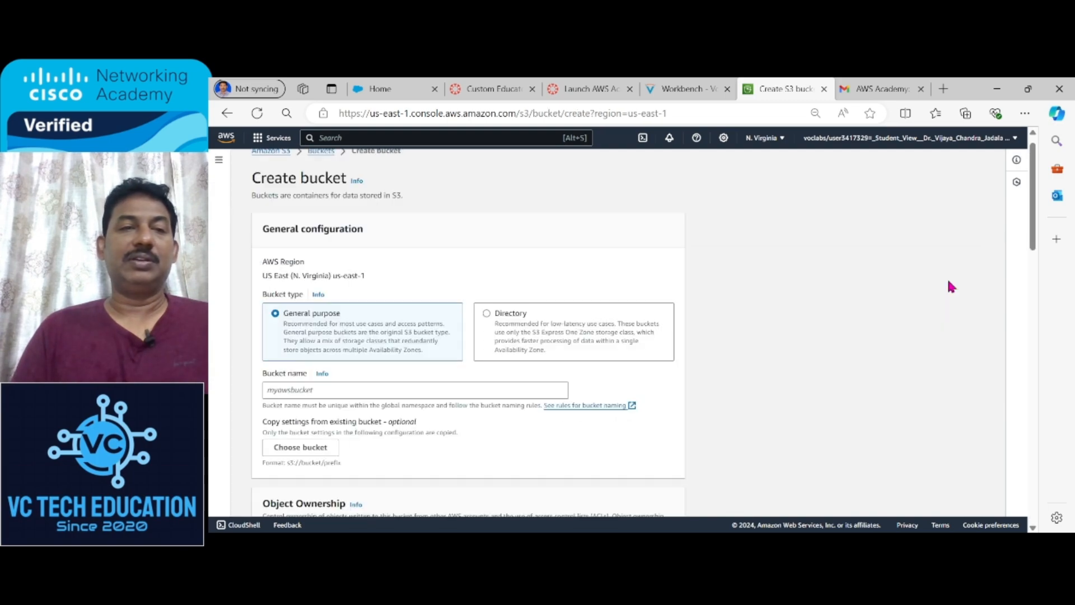
click(428, 394)
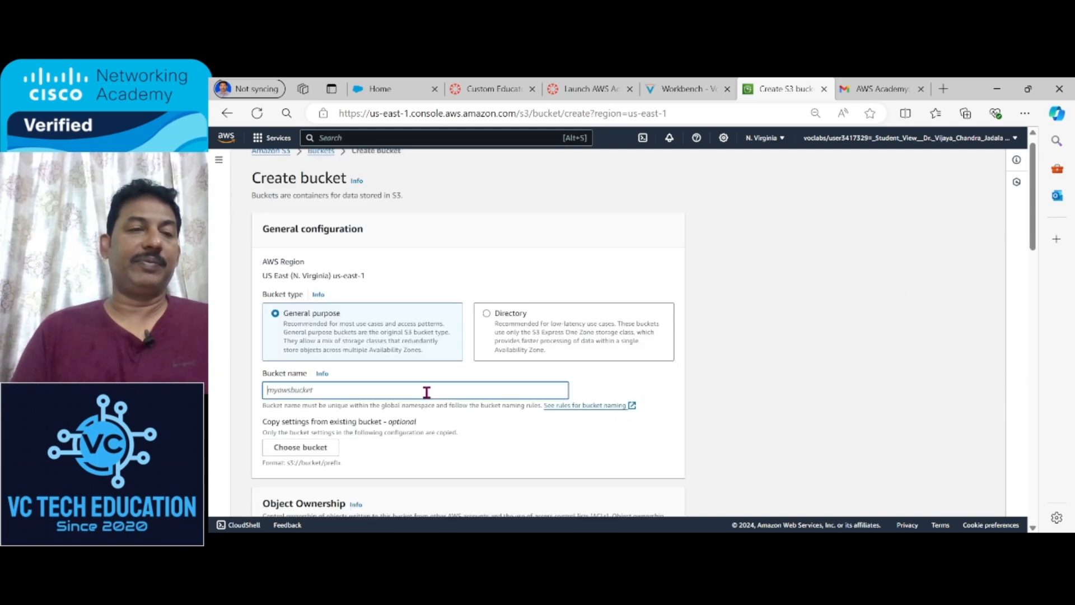
text(finalbluc)
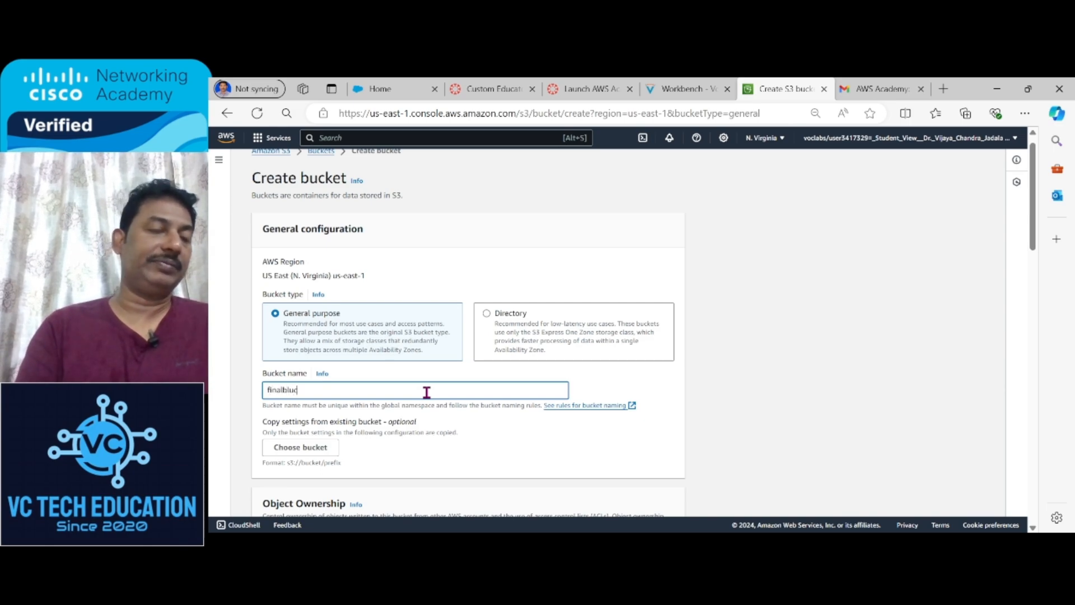
key(BackSpace)
key(BackSpace)
key(BackSpace)
text(ucket)
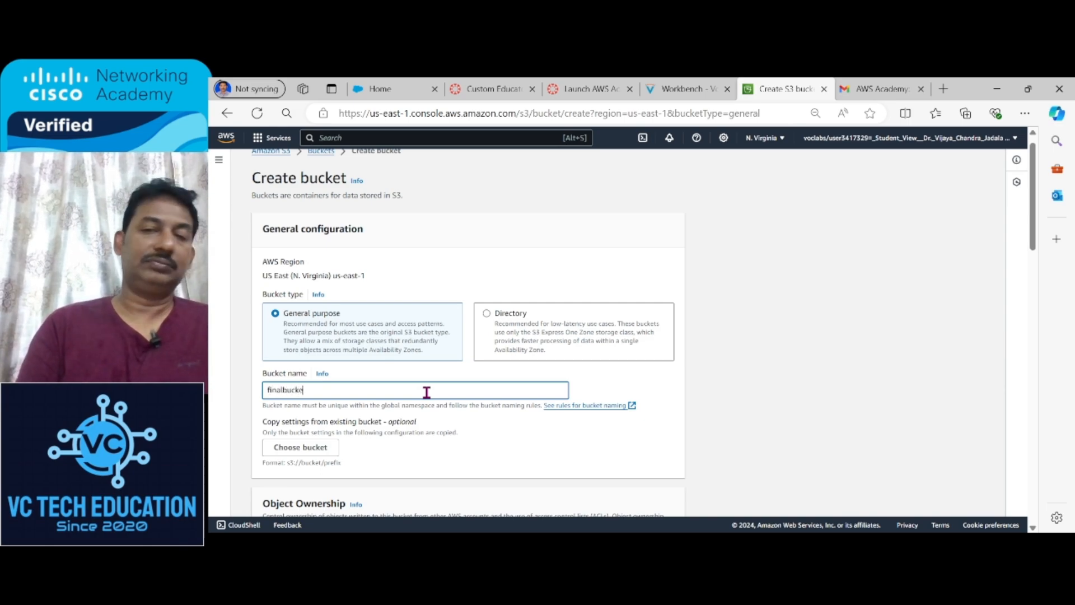
click(1049, 429)
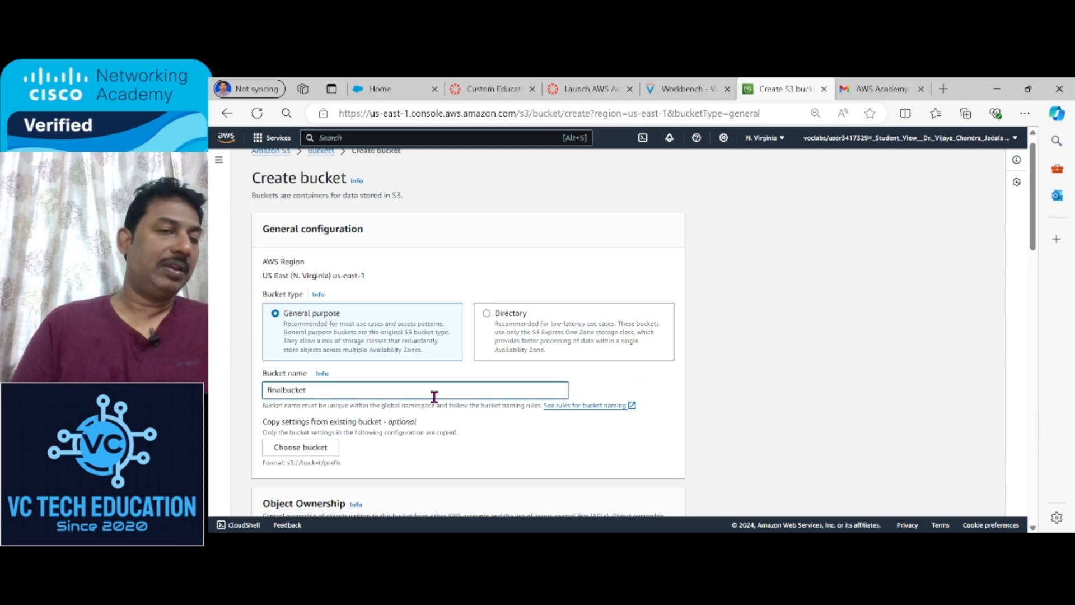
text(t3124)
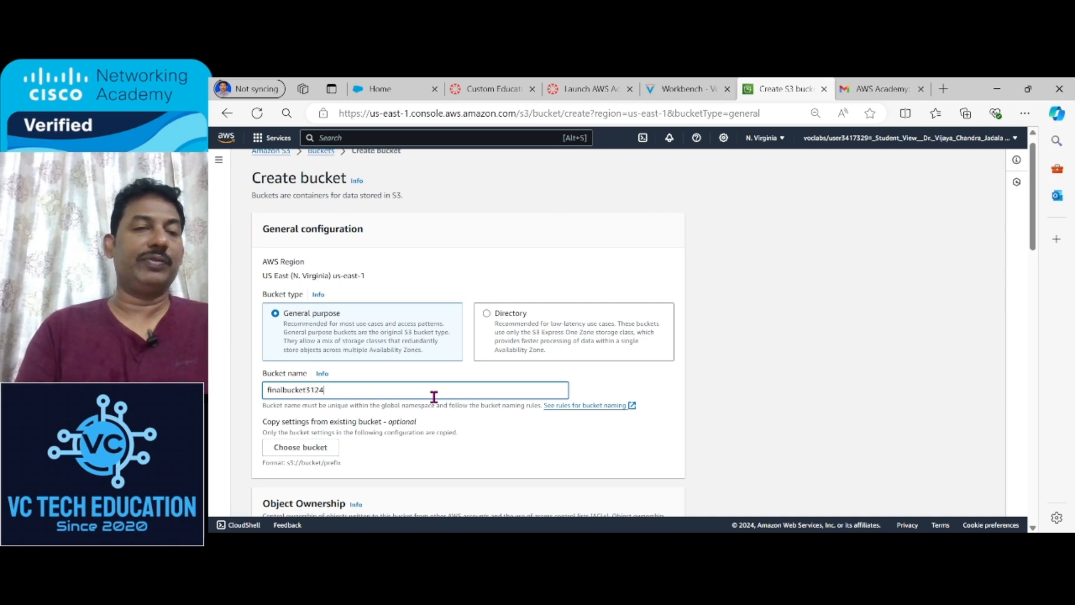
Step: Turn off Block all public access for the new bucket and acknowledge that its objects might become public
drag(1035, 204, 1038, 311)
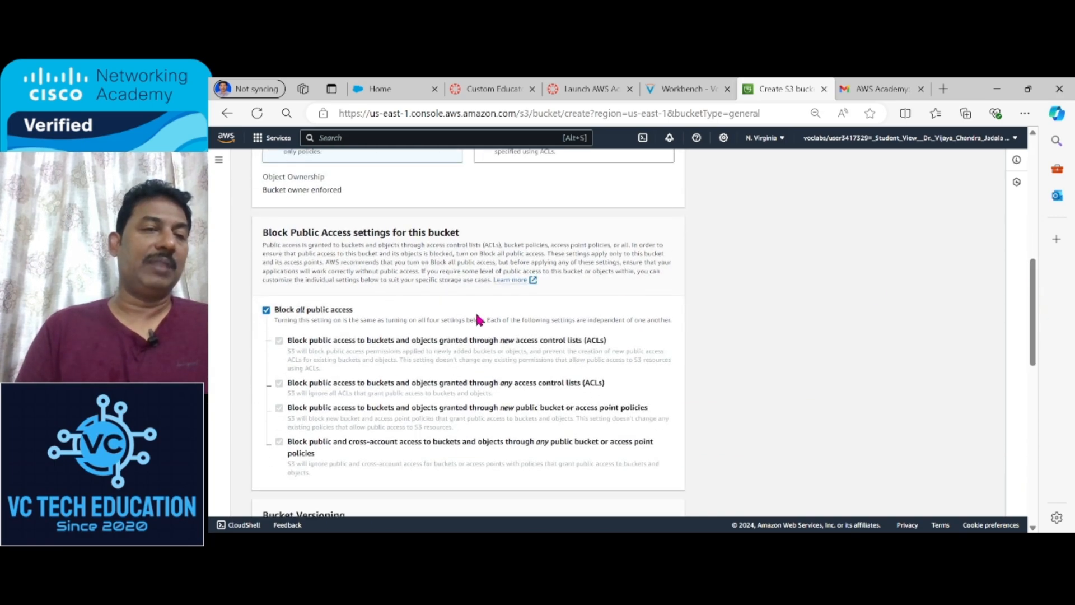
click(266, 311)
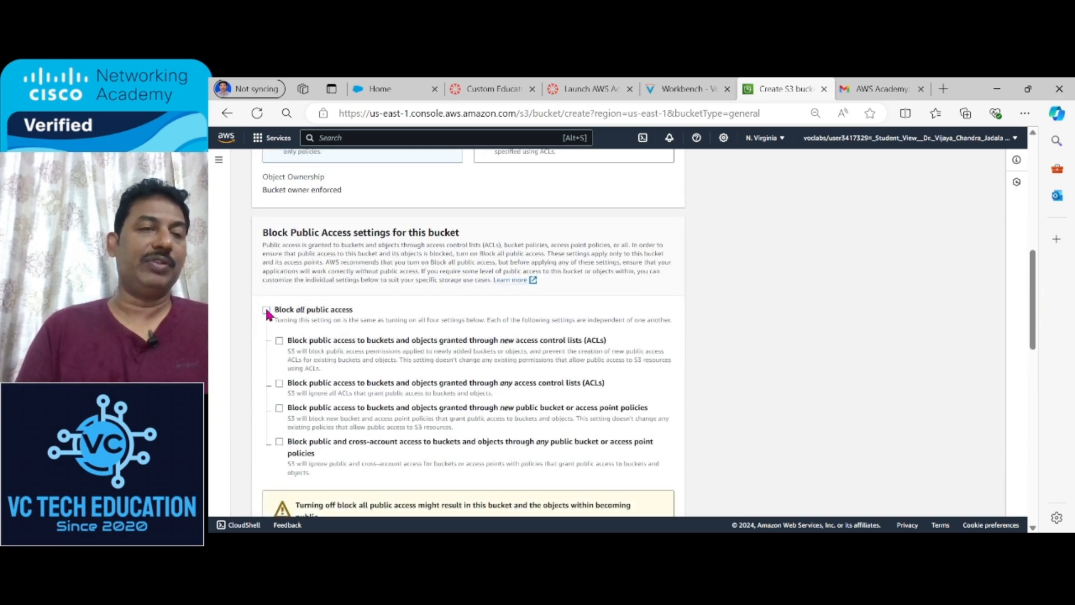
drag(1035, 311, 1035, 381)
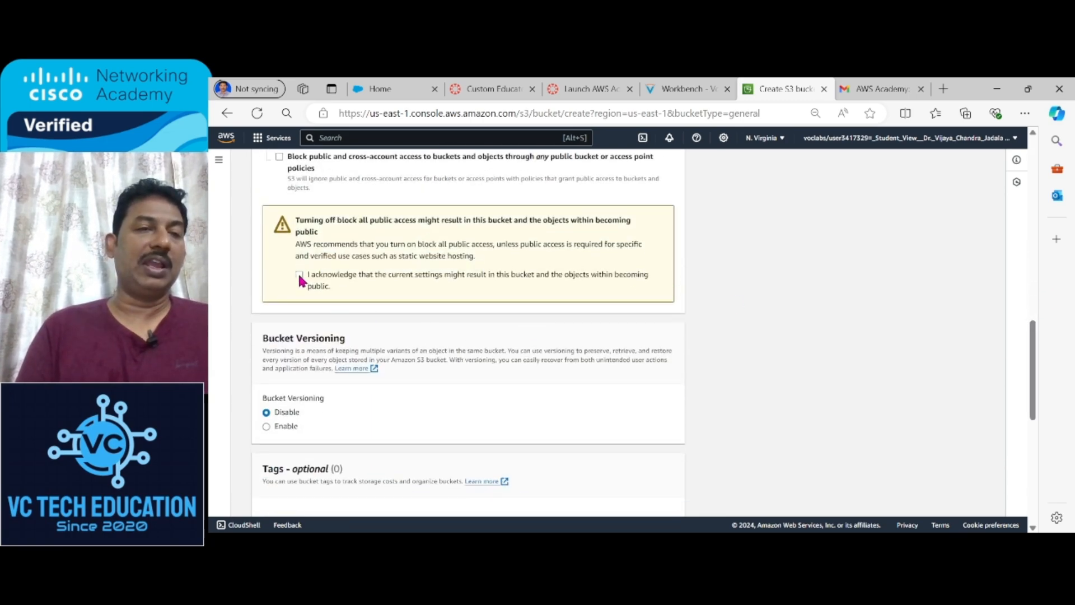
click(299, 275)
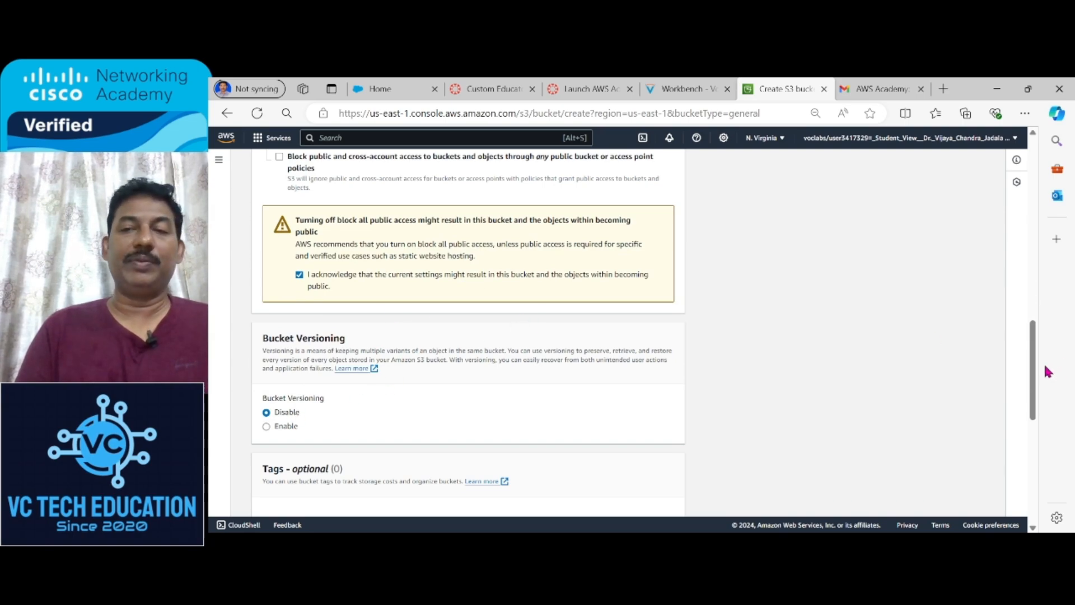
Step: Check the default versioning, encryption and advanced Object Lock settings, and create the bucket with them
scroll(1052, 392, down, 5)
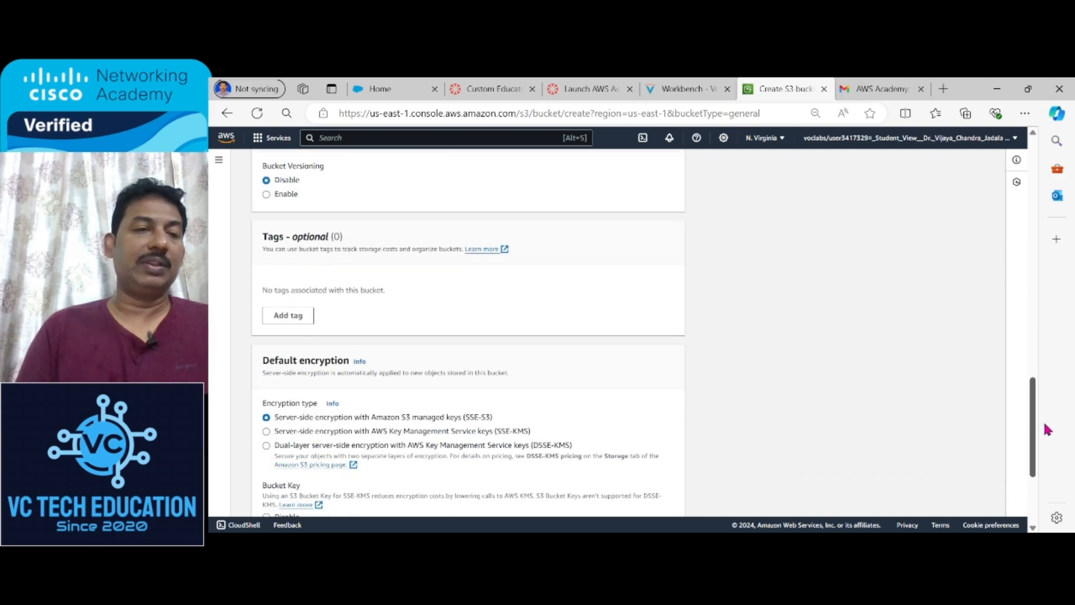
scroll(1047, 429, down, 3)
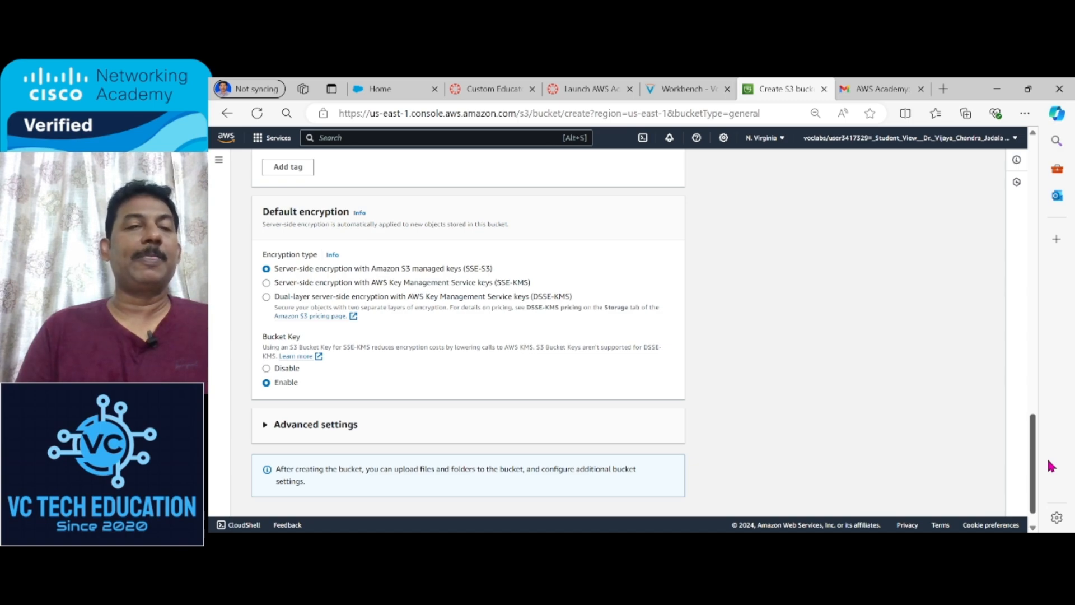
scroll(1050, 470, down, 1)
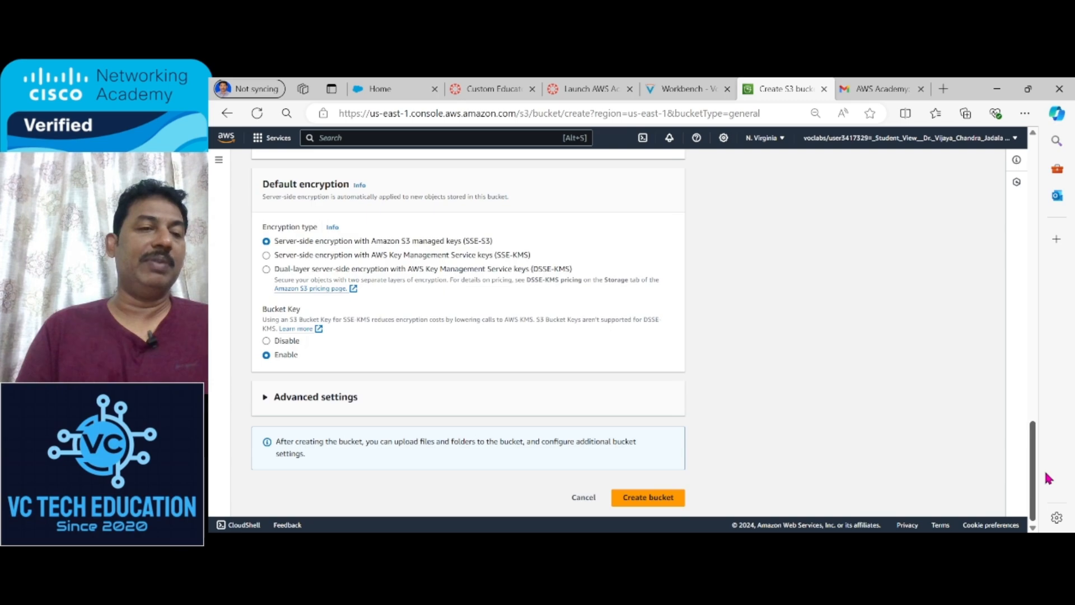
click(321, 398)
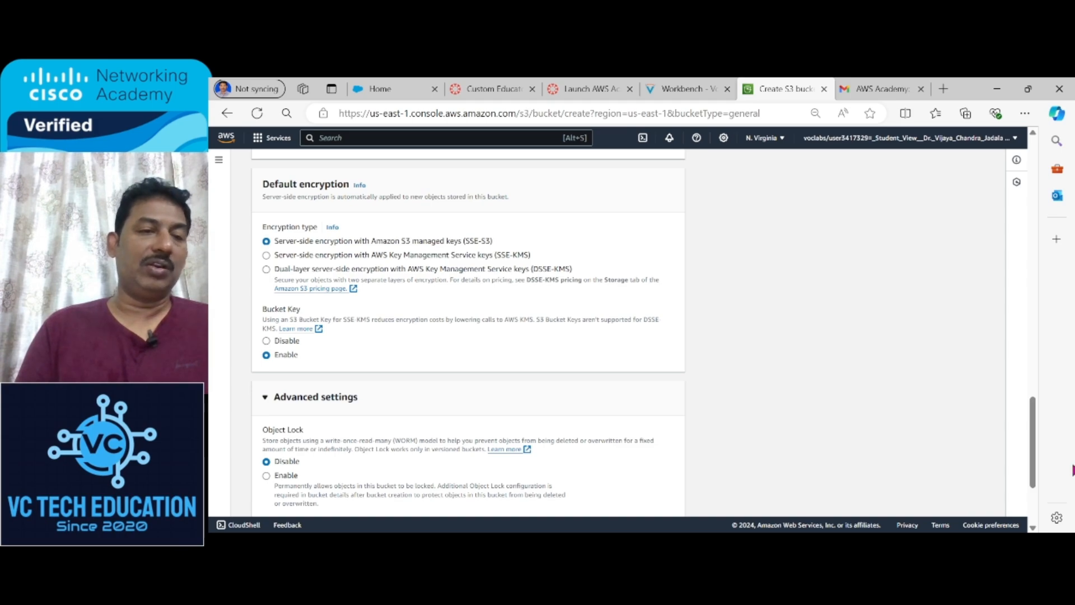
scroll(1029, 521, down, 3)
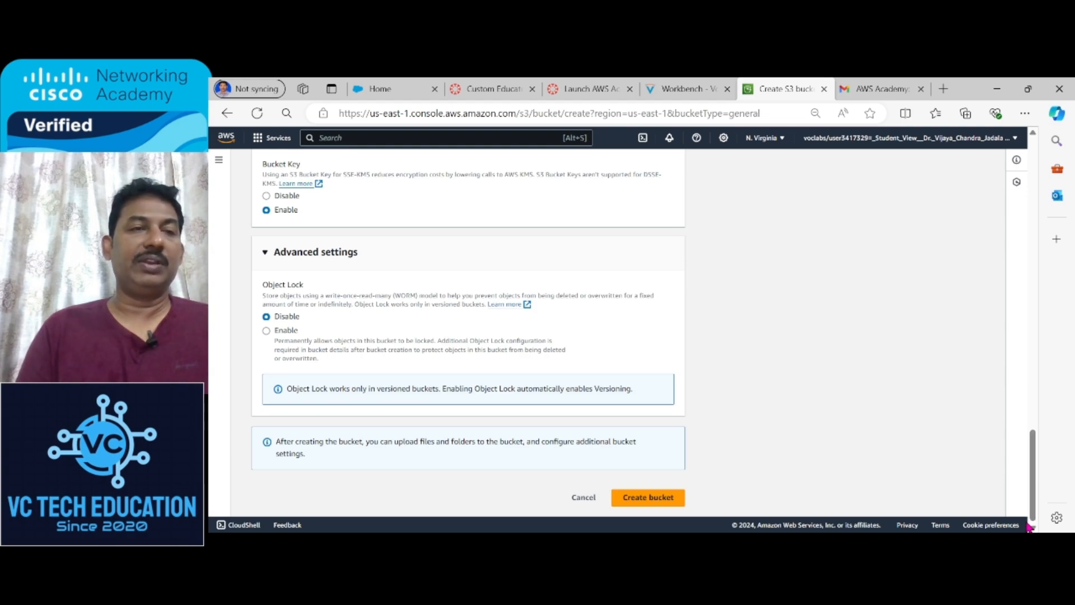
click(647, 509)
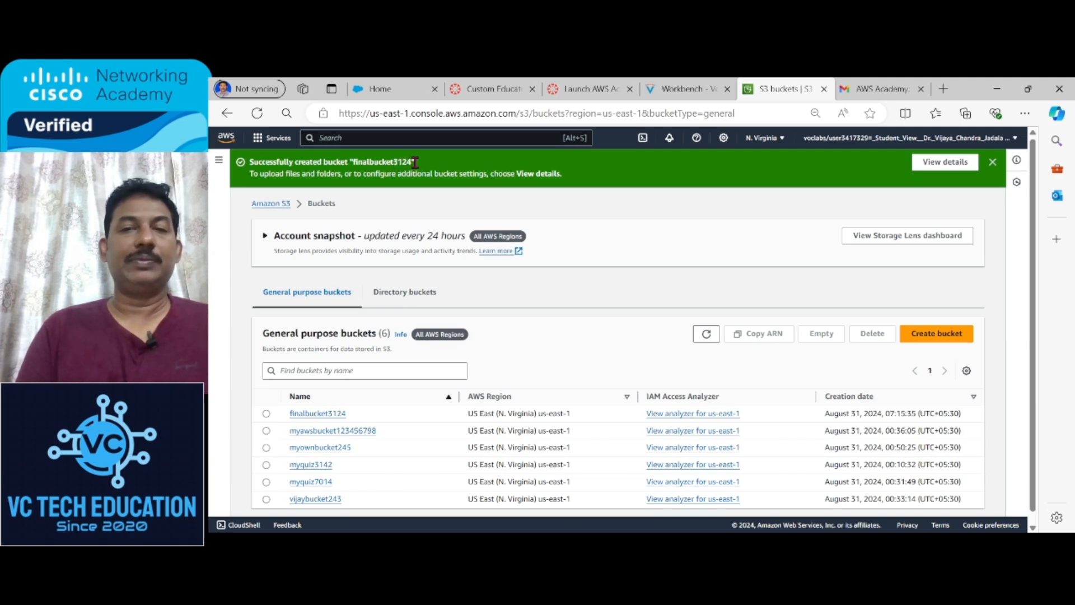
Step: Open the finalbucket3124 bucket and add index.html to a new upload
click(318, 414)
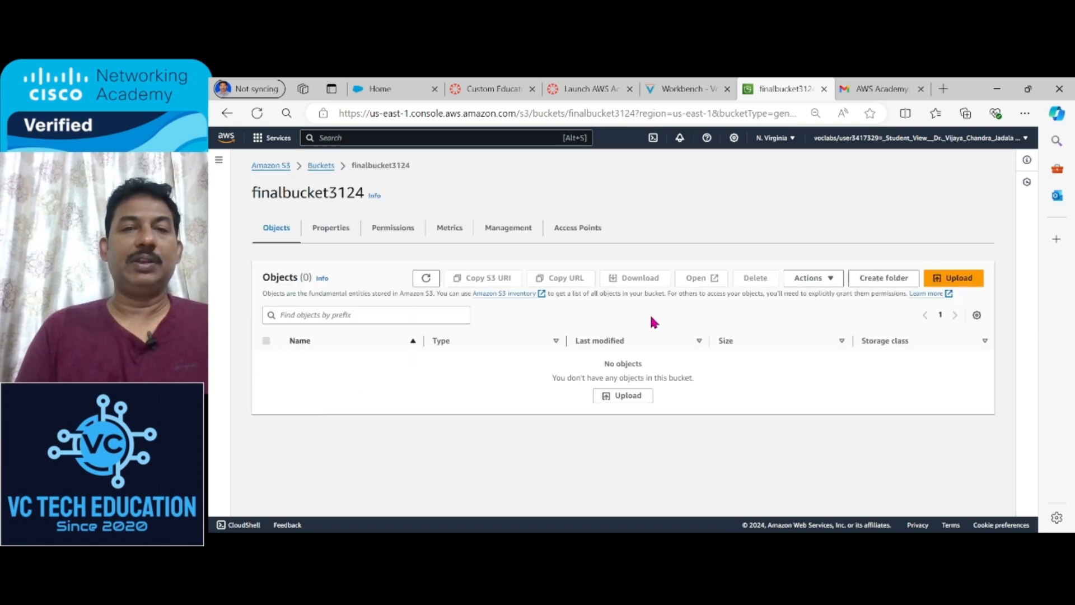
click(830, 278)
drag(906, 448, 902, 498)
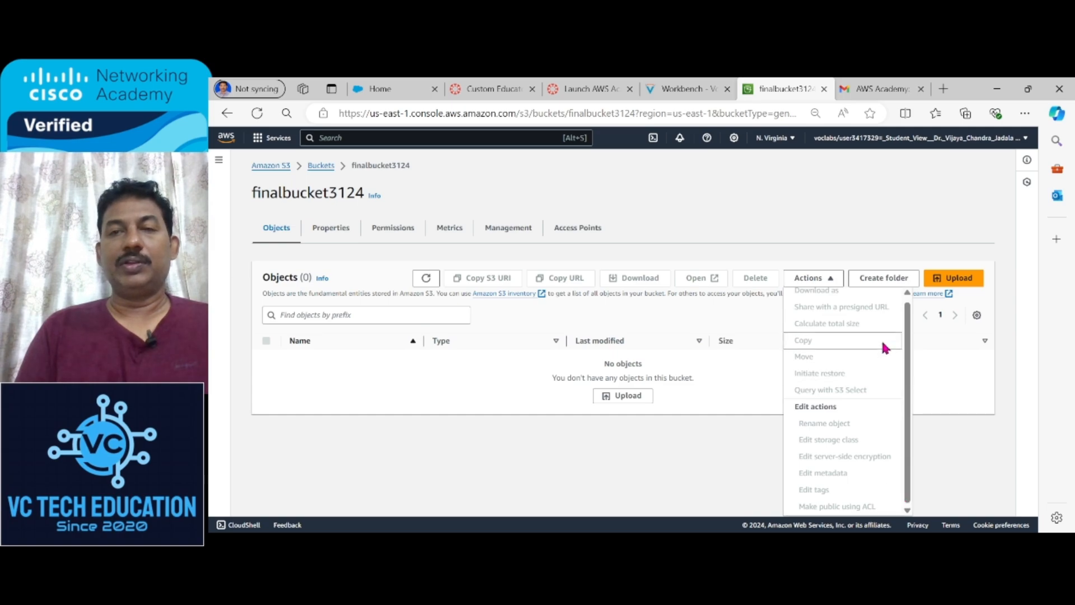
click(939, 281)
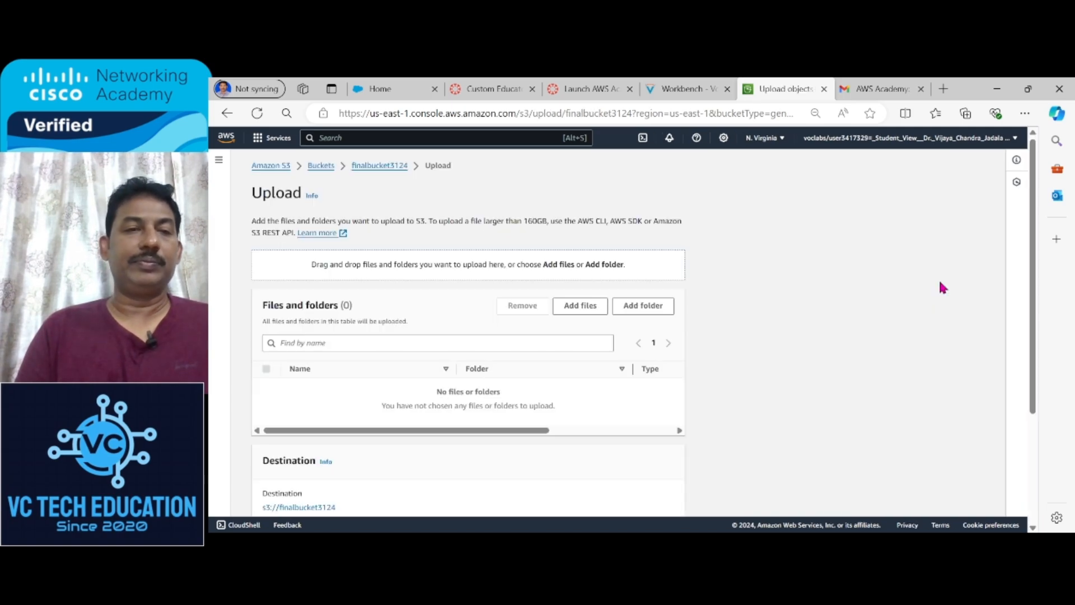
click(462, 341)
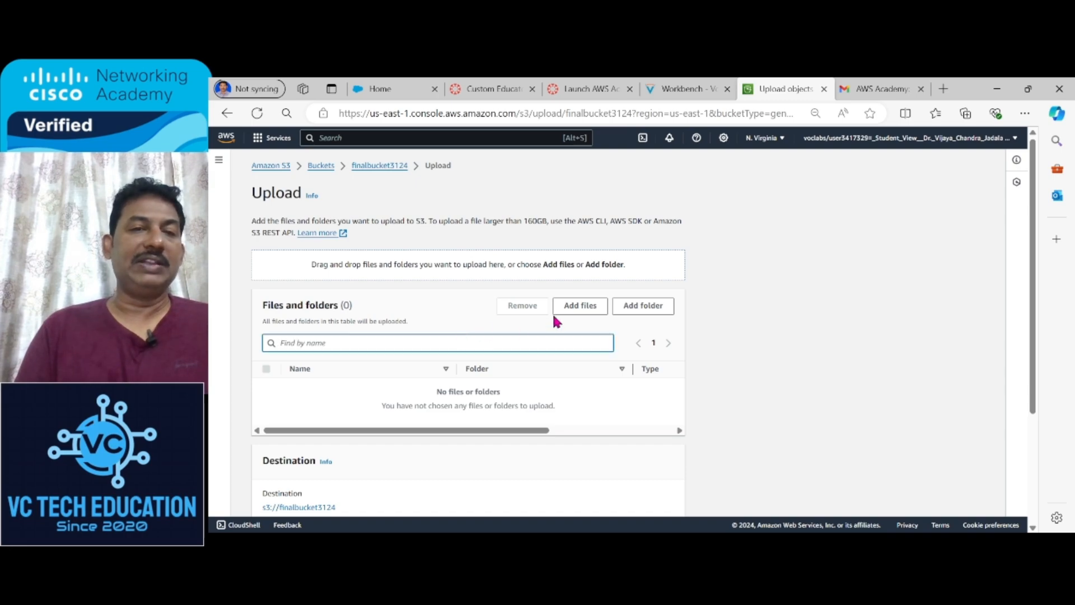
click(595, 310)
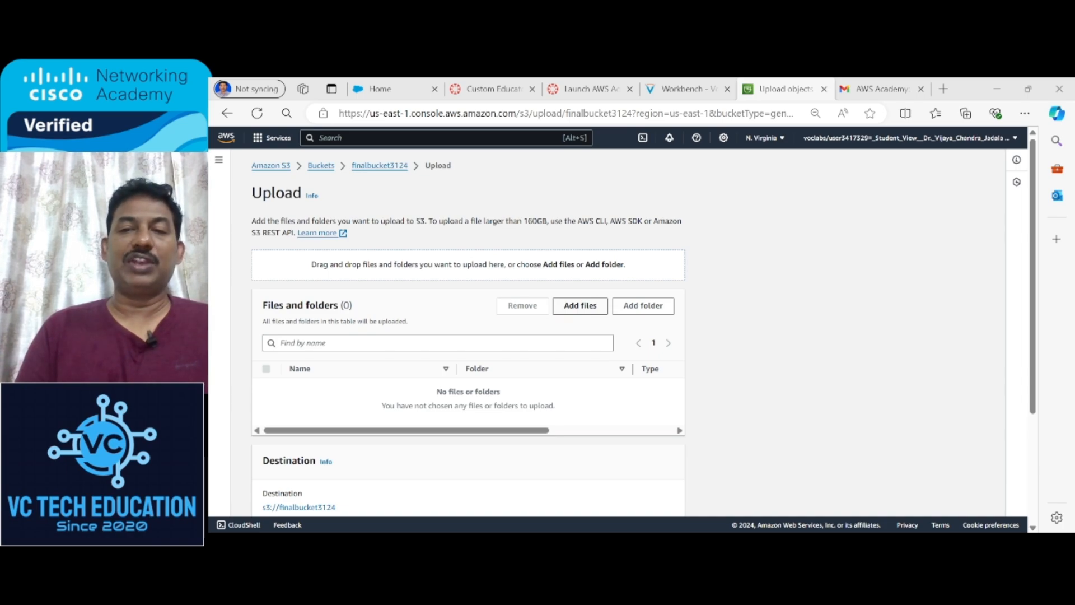
click(912, 339)
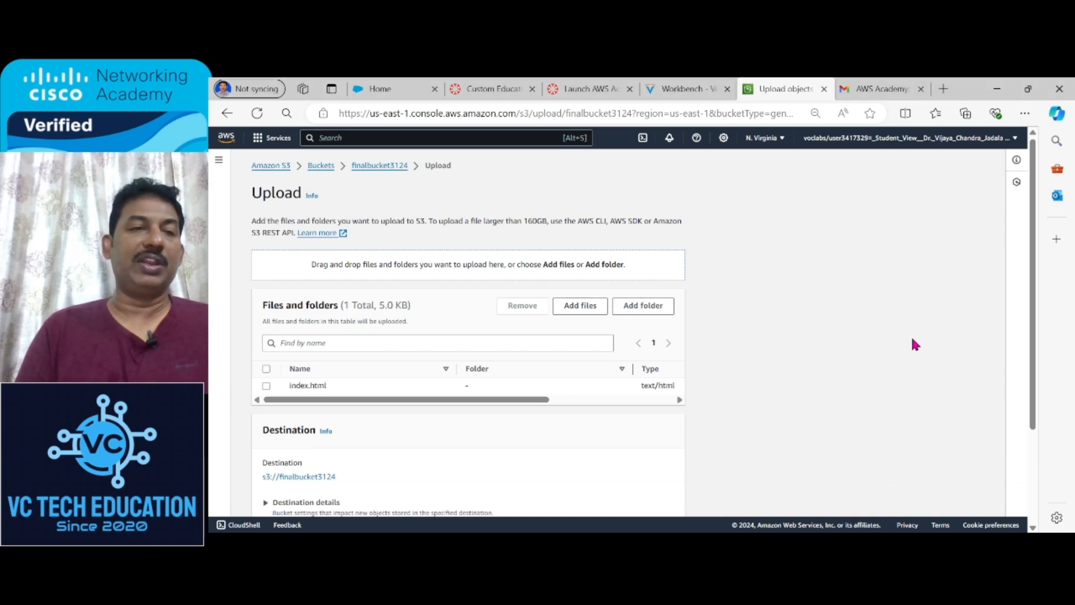
Step: Select index.html in the upload list, expand the upload permissions, and upload the file to s3://finalbucket3124
click(266, 386)
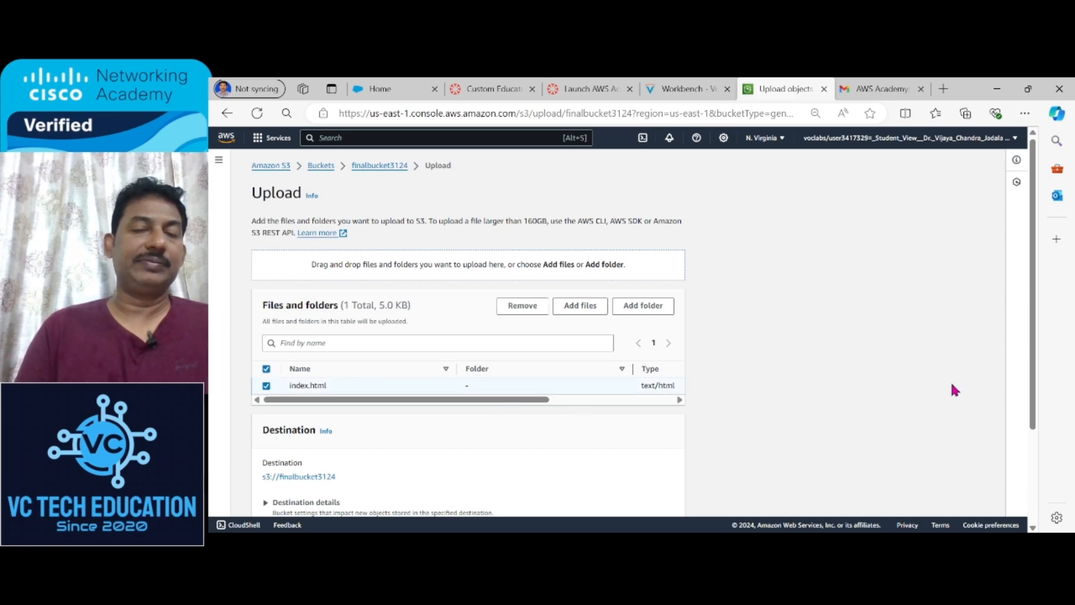
drag(1034, 412, 1041, 506)
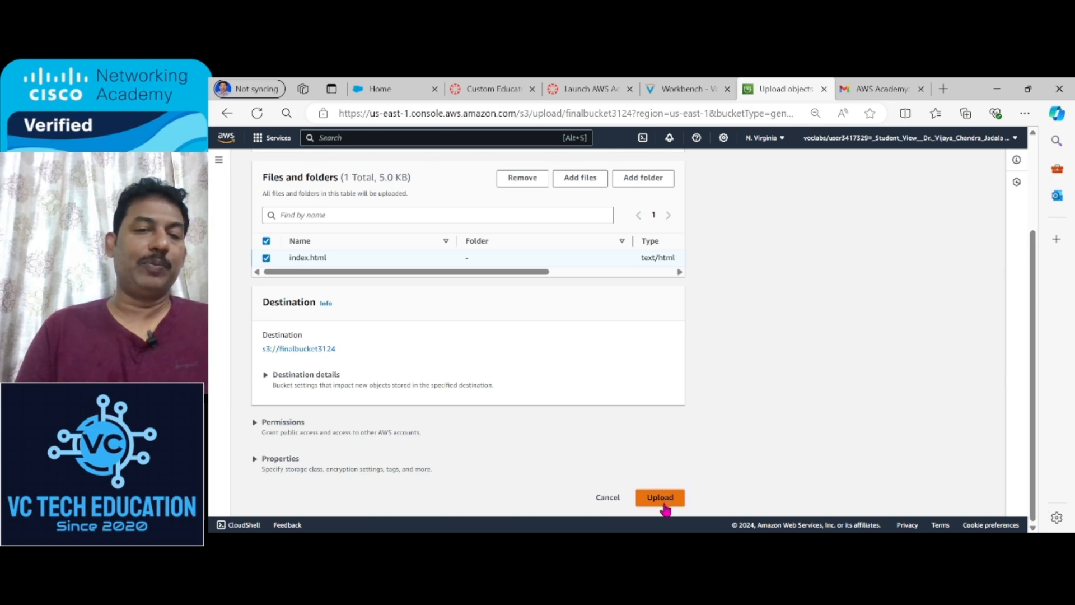
click(254, 423)
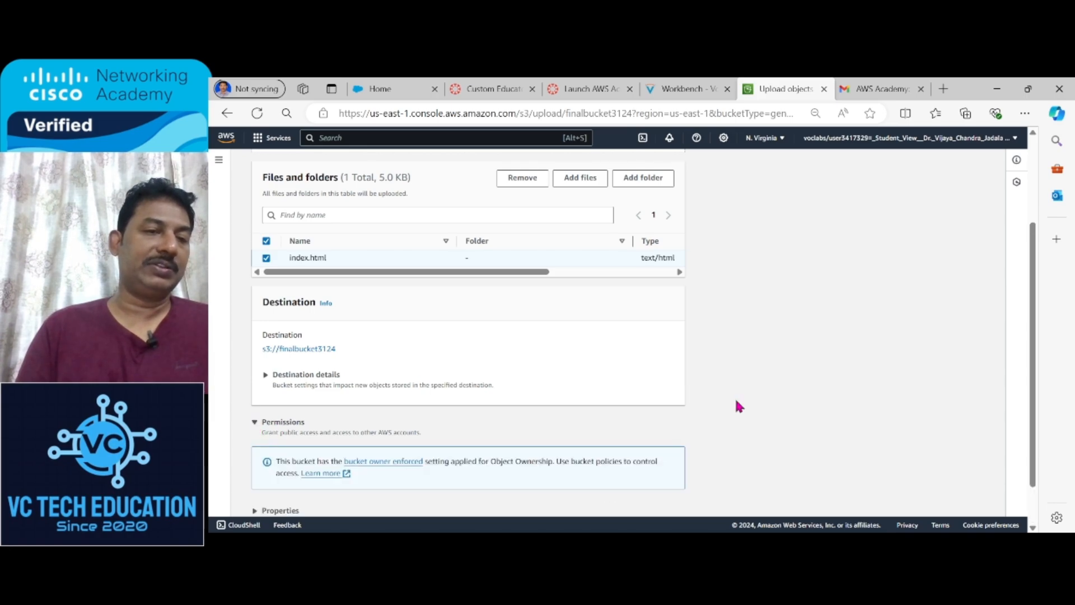
drag(1036, 409, 1035, 504)
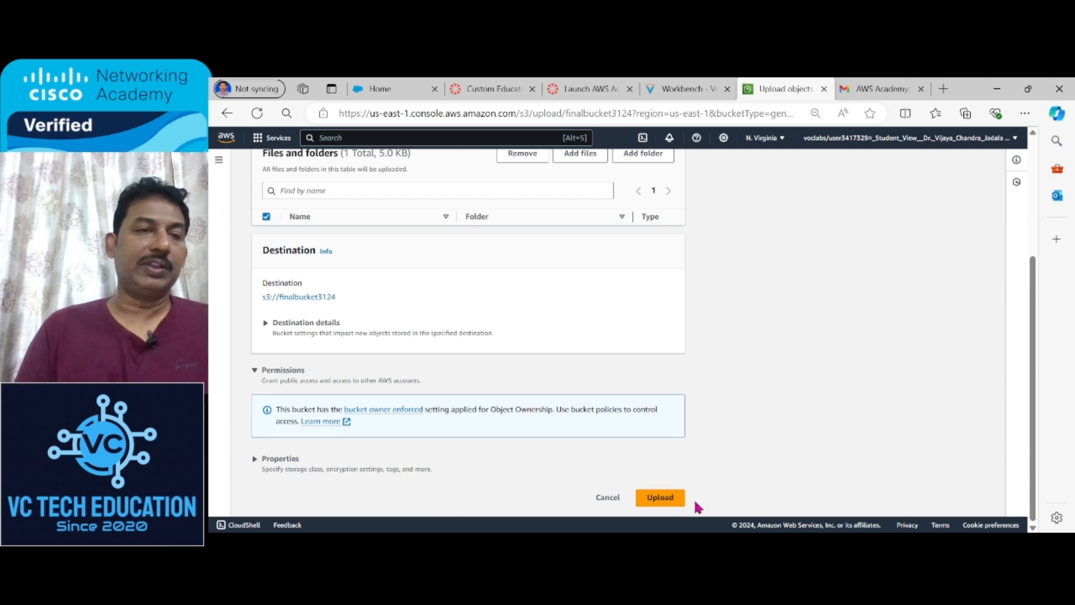
click(663, 498)
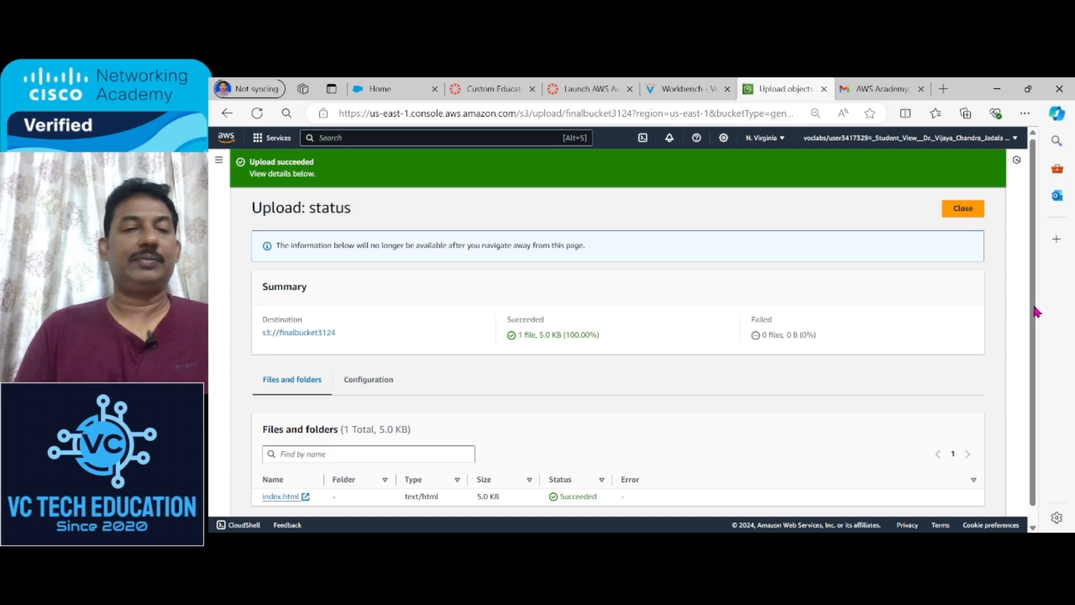
Step: Open the uploaded index.html object's details, look over its available actions, and view its access control list
scroll(1037, 314, down, 1)
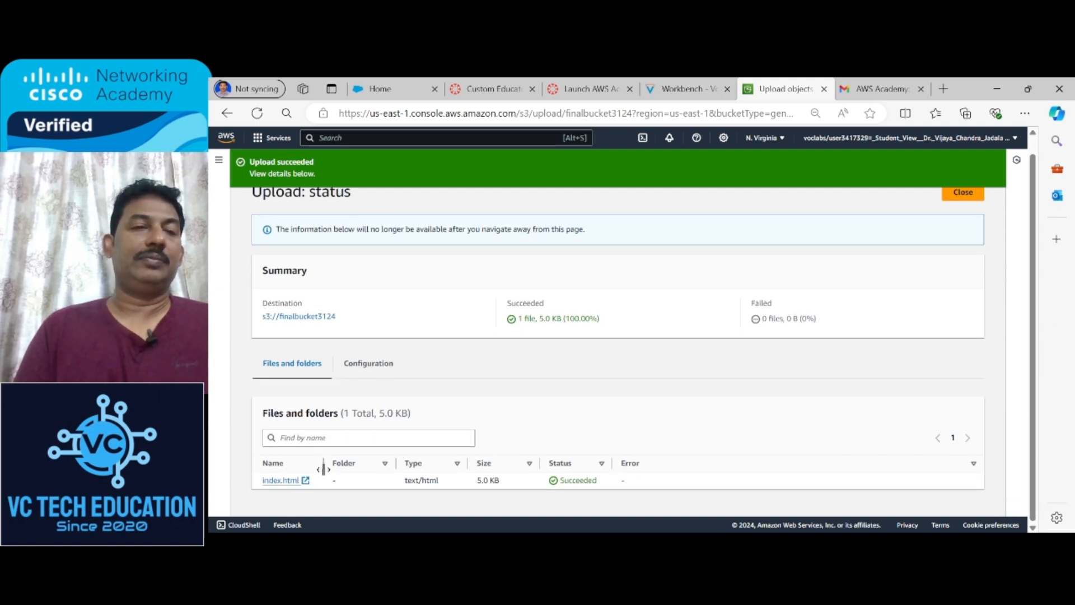
click(292, 480)
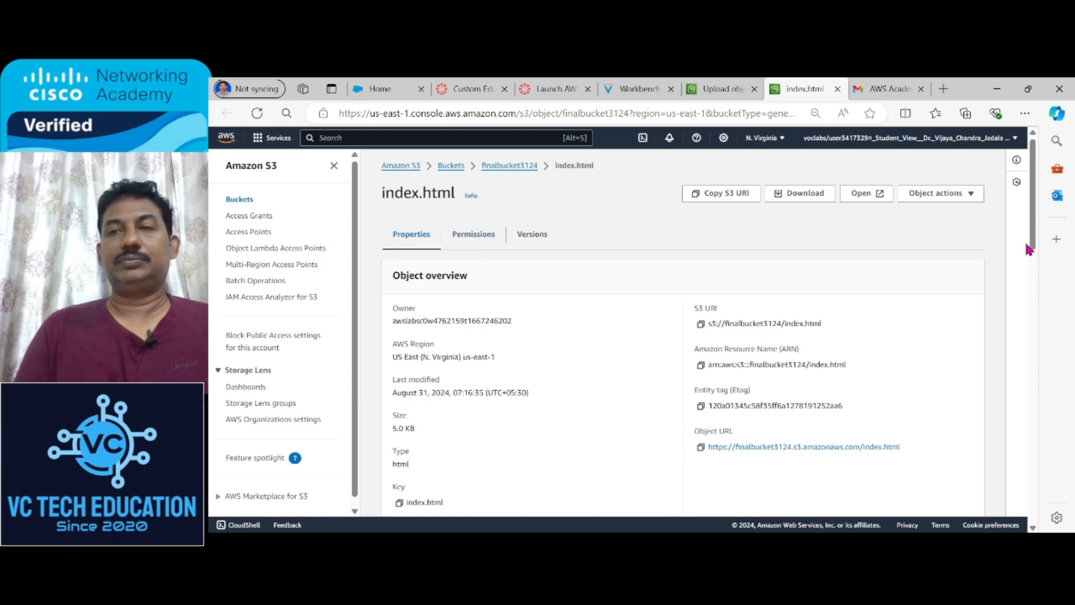
click(971, 197)
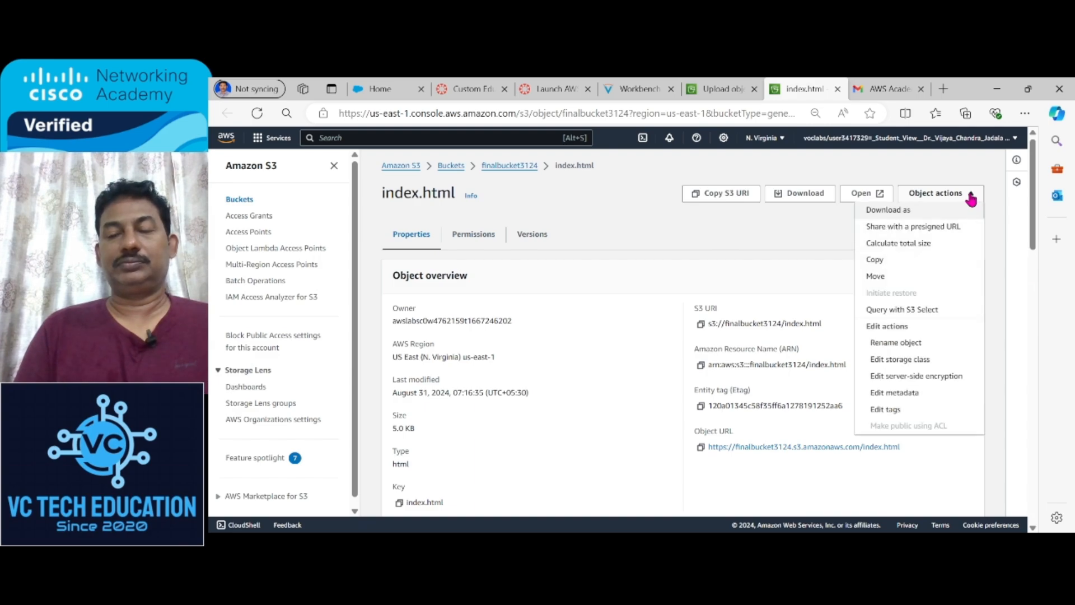
click(473, 235)
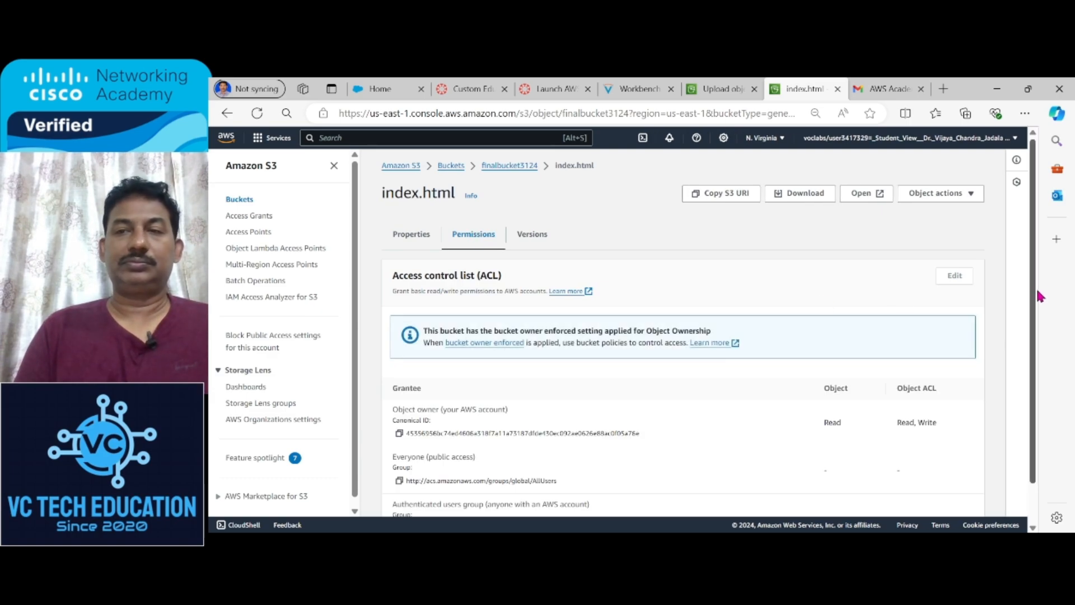
drag(1035, 294, 1025, 372)
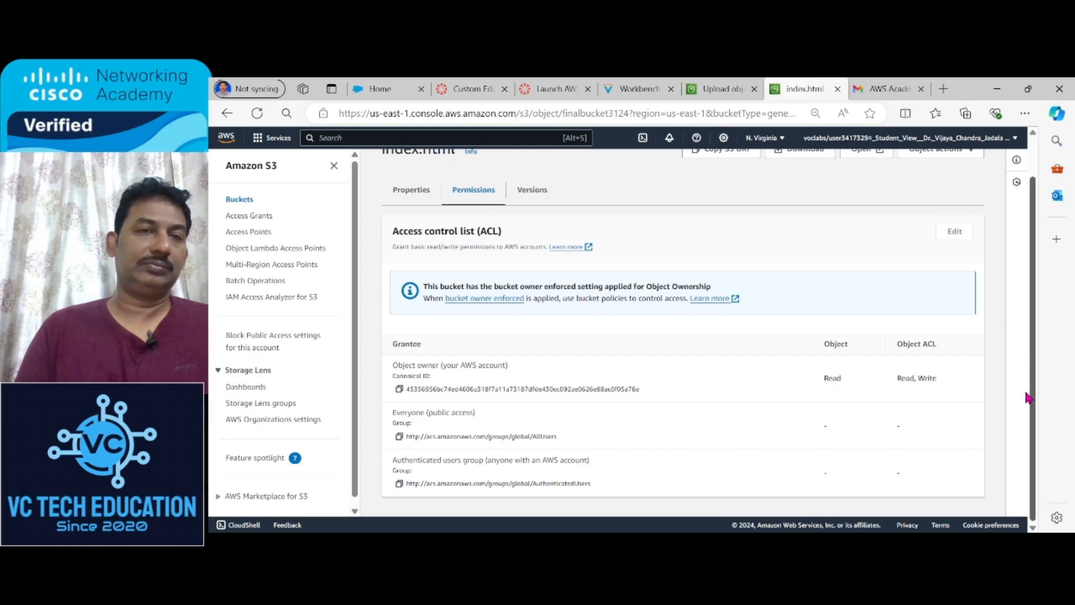
Step: Review the index.html object's properties from the overview through storage class, encryption and metadata to Object Lock
click(425, 191)
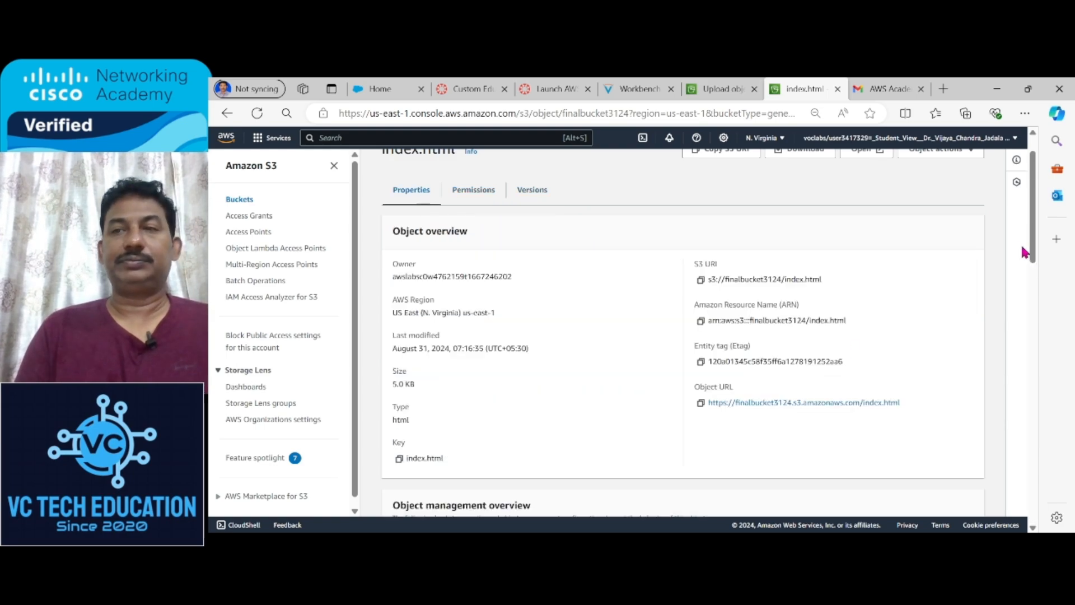
drag(1033, 254, 1049, 360)
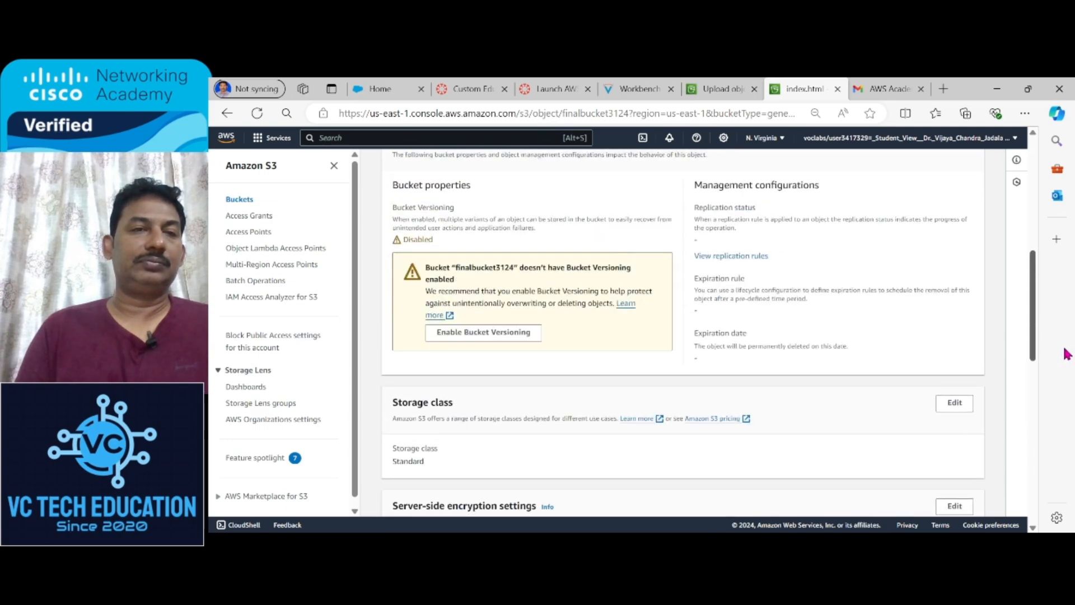
drag(1066, 353, 1073, 517)
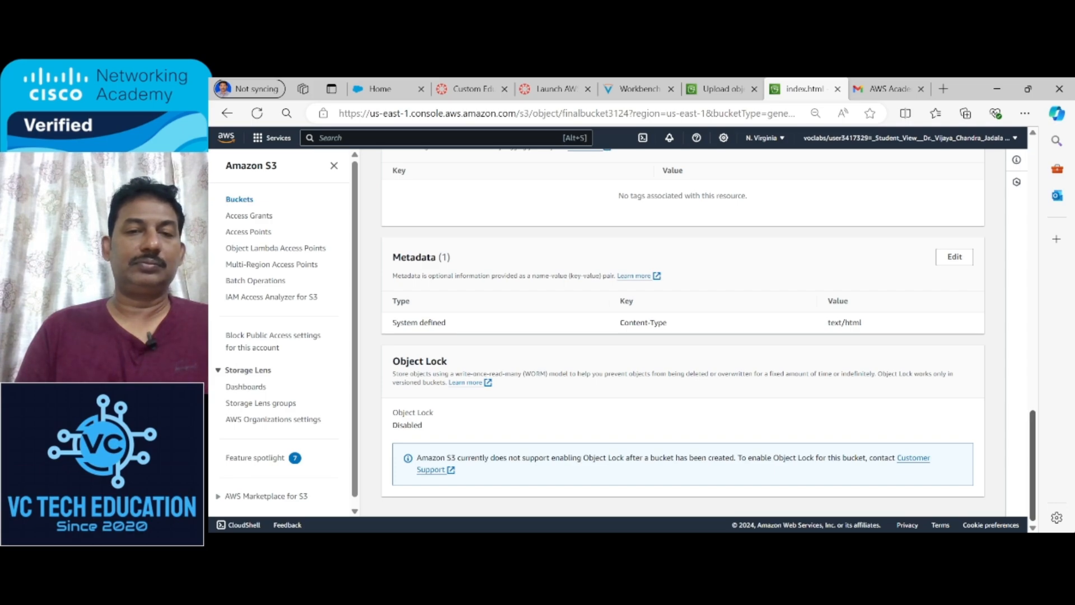
scroll(683, 332, up, 8)
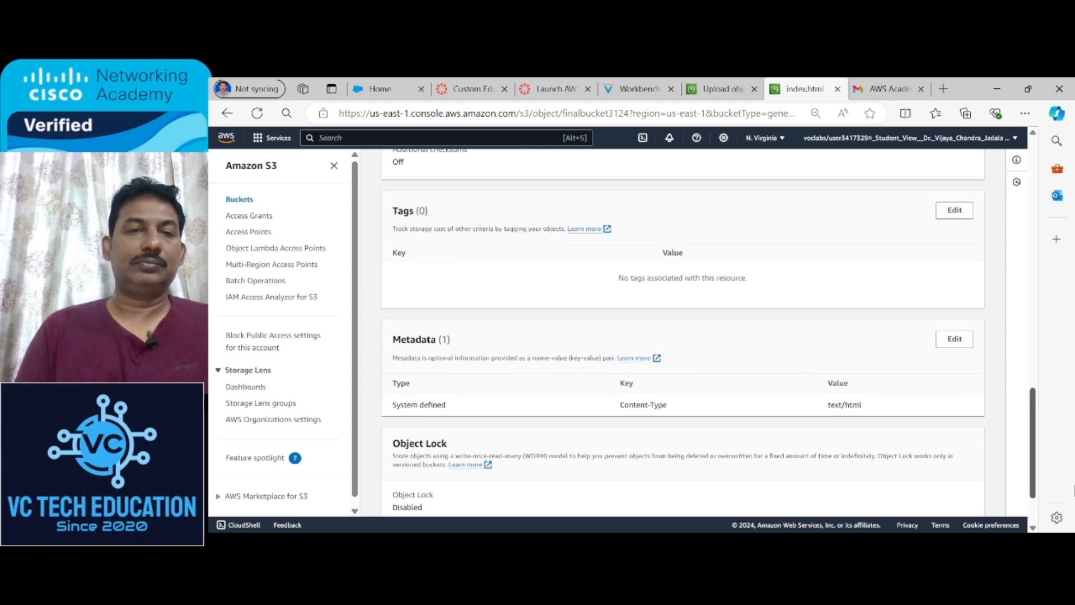
scroll(683, 332, up, 10)
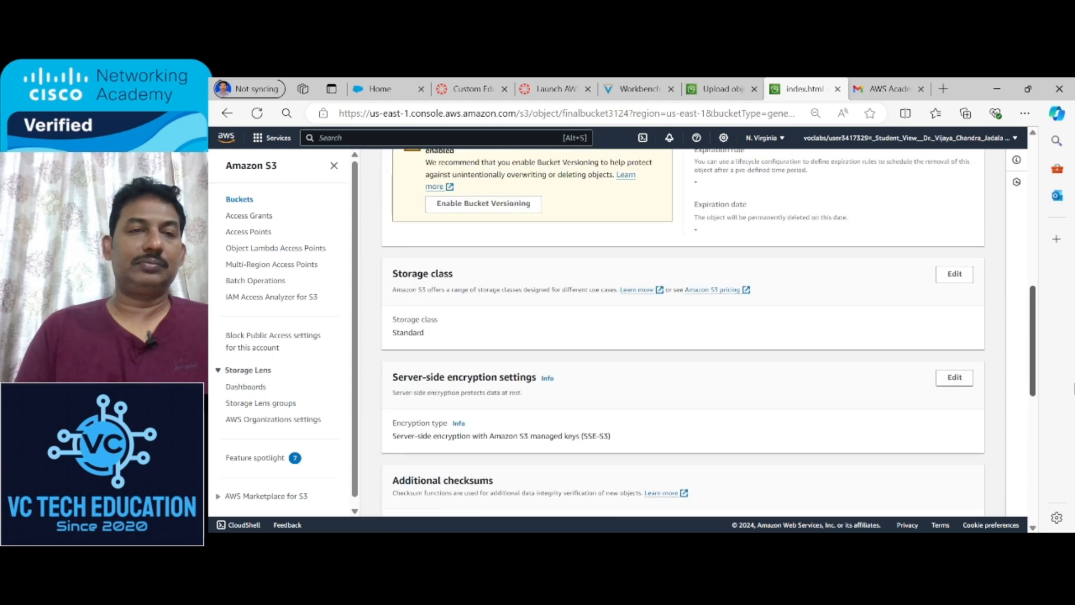
scroll(683, 332, up, 4)
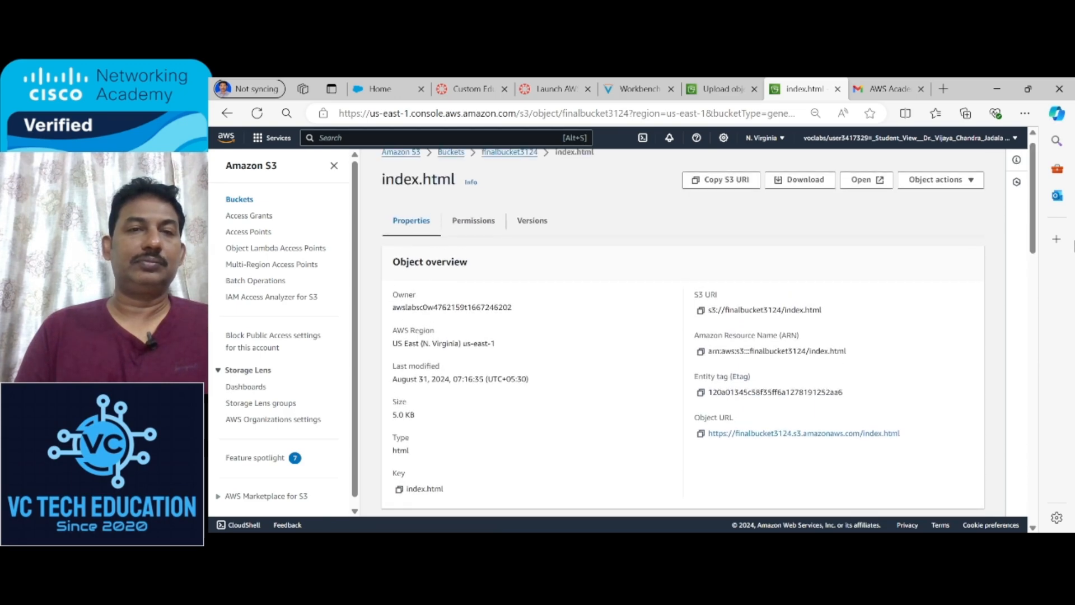
Step: Return to the object's permissions and highlight the group URL of the Authenticated users grantee
click(477, 221)
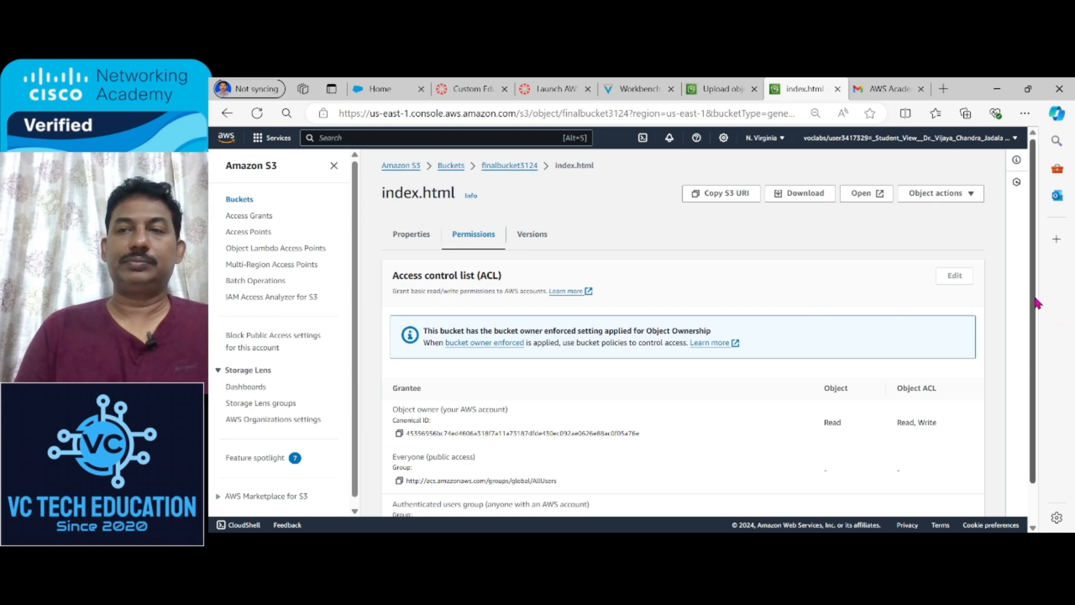
scroll(1036, 303, down, 1)
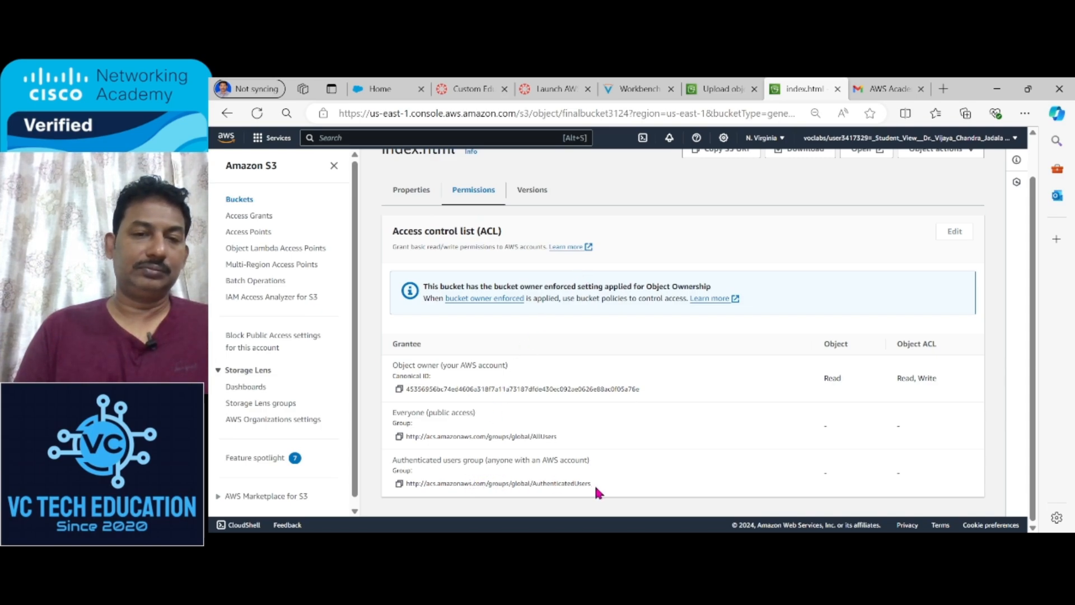
triple_click(520, 479)
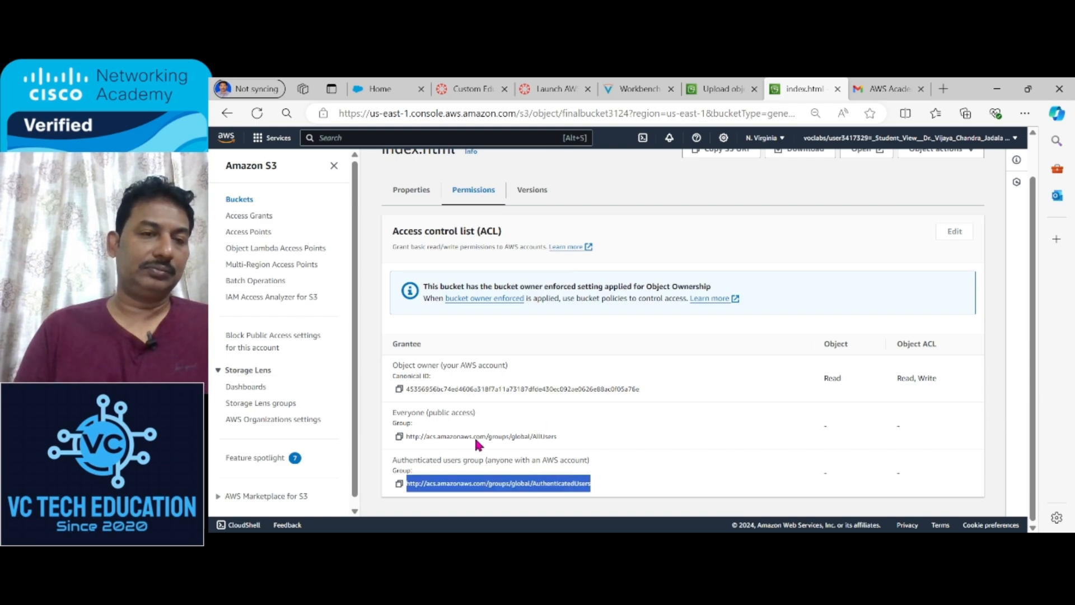
Step: Highlight and copy the group URI of the Everyone (public access) grantee in the index.html access control list
click(455, 420)
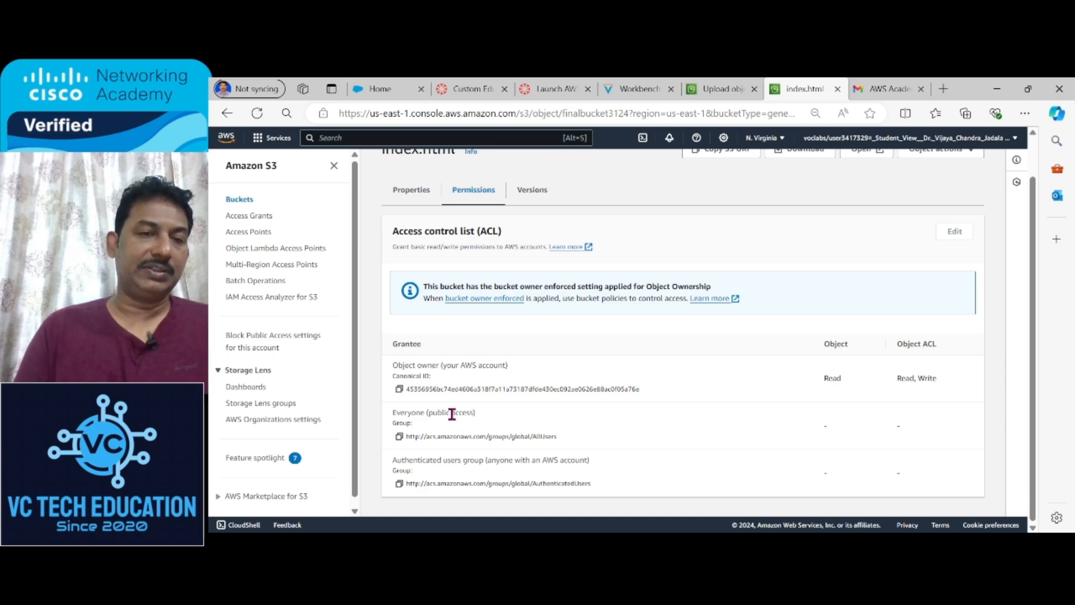
click(399, 437)
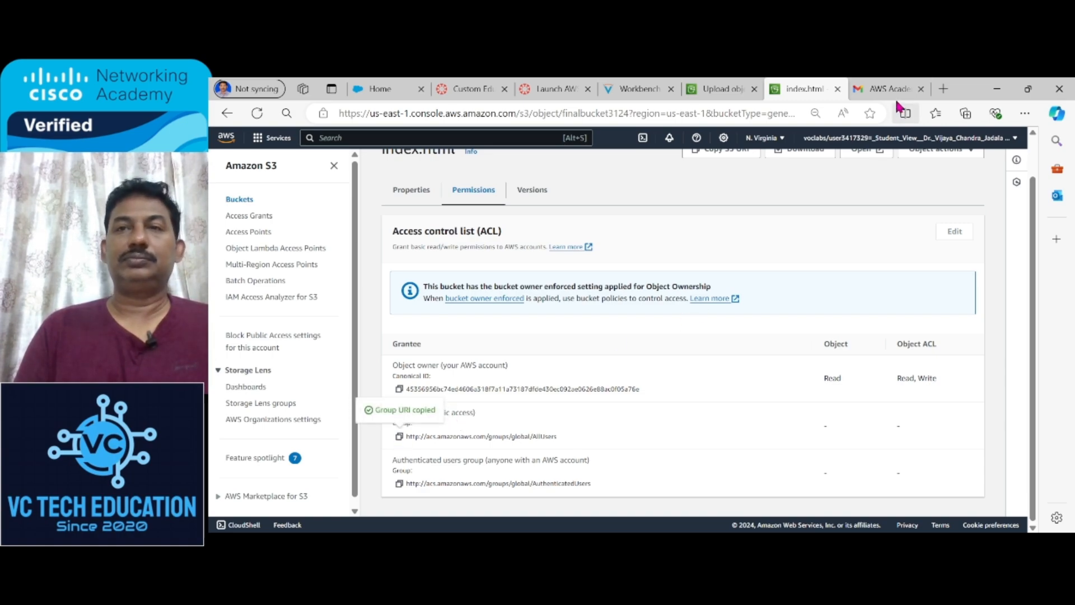
double_click(499, 437)
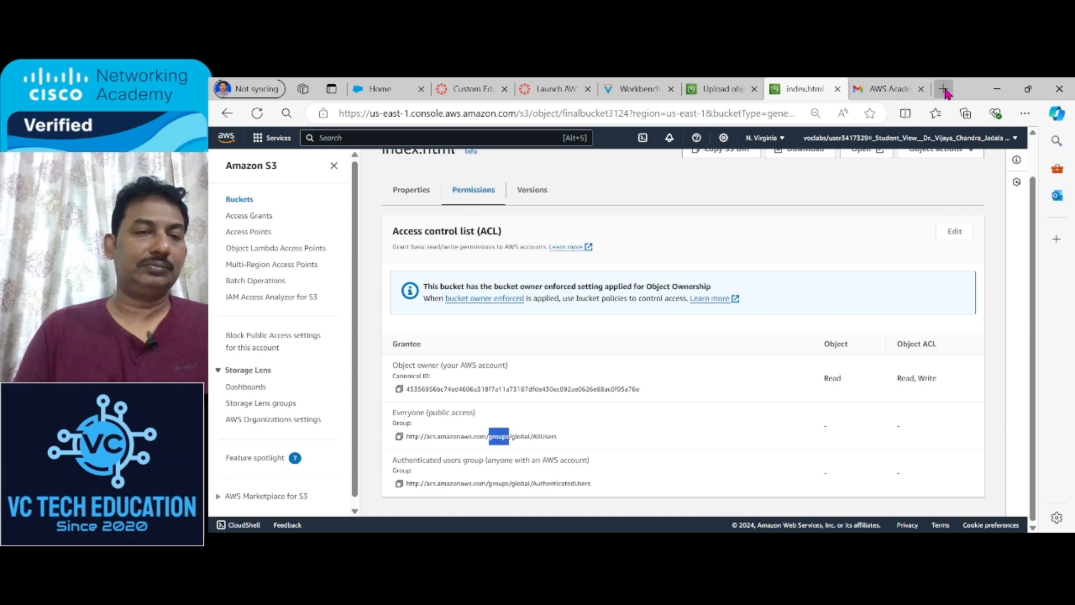
click(399, 437)
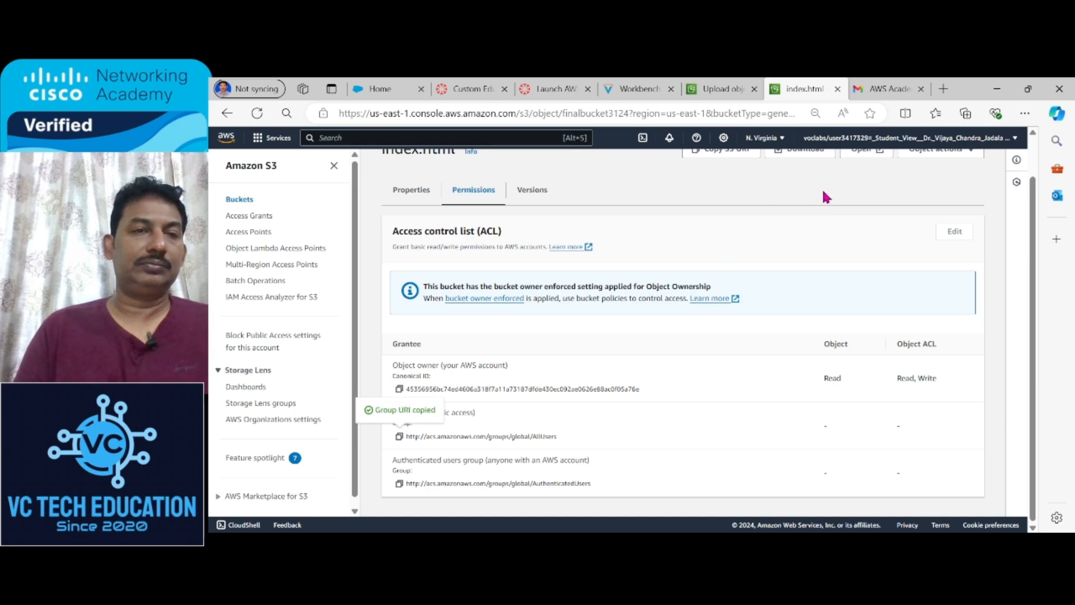
Step: Check the index.html object's versions and available object actions, and look over its access control list again
click(532, 189)
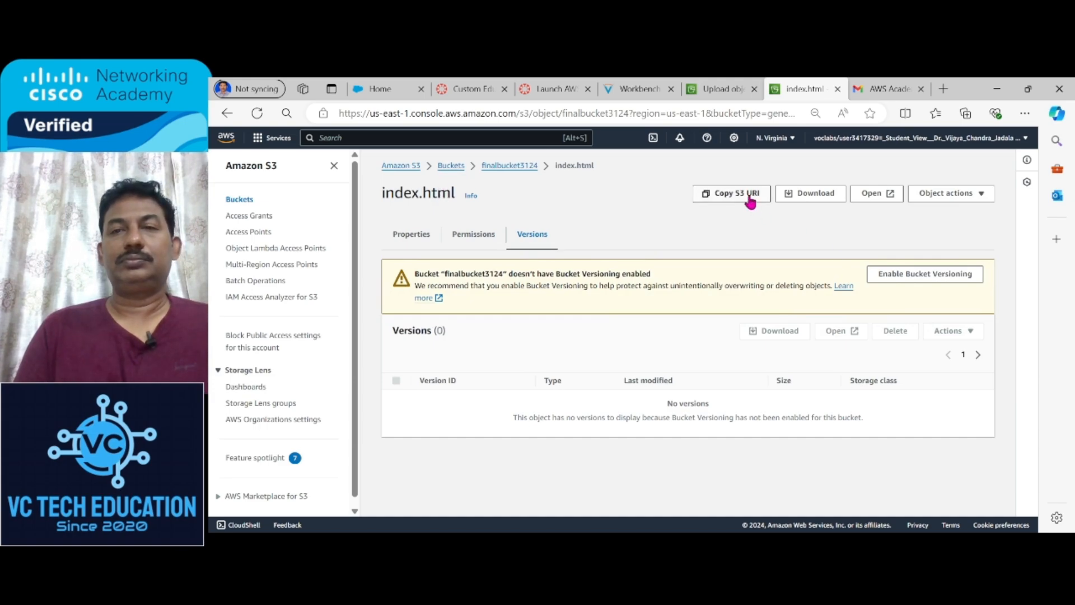
click(990, 199)
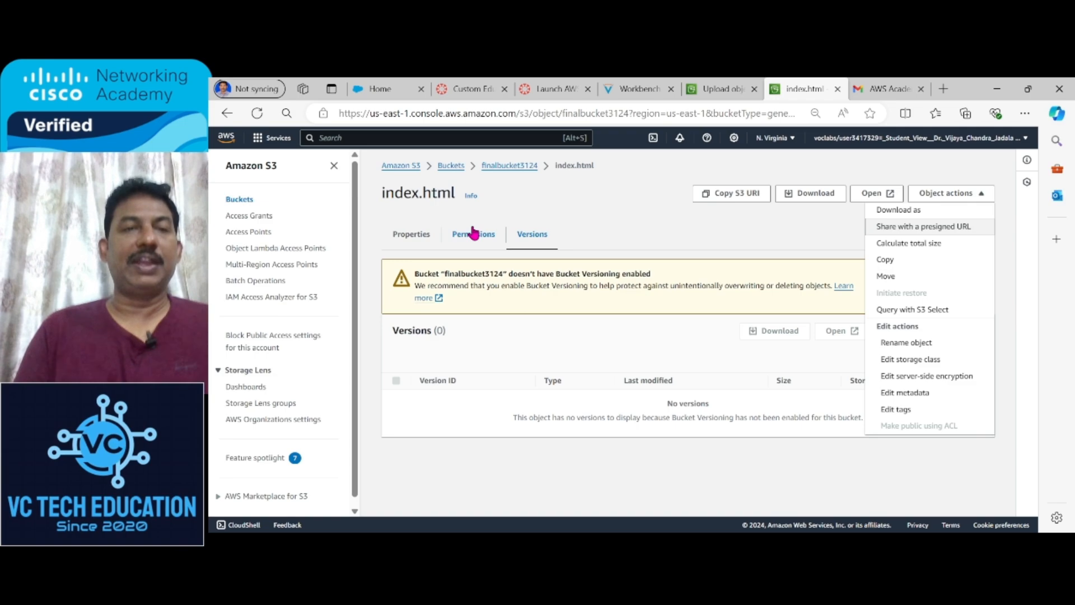
click(474, 233)
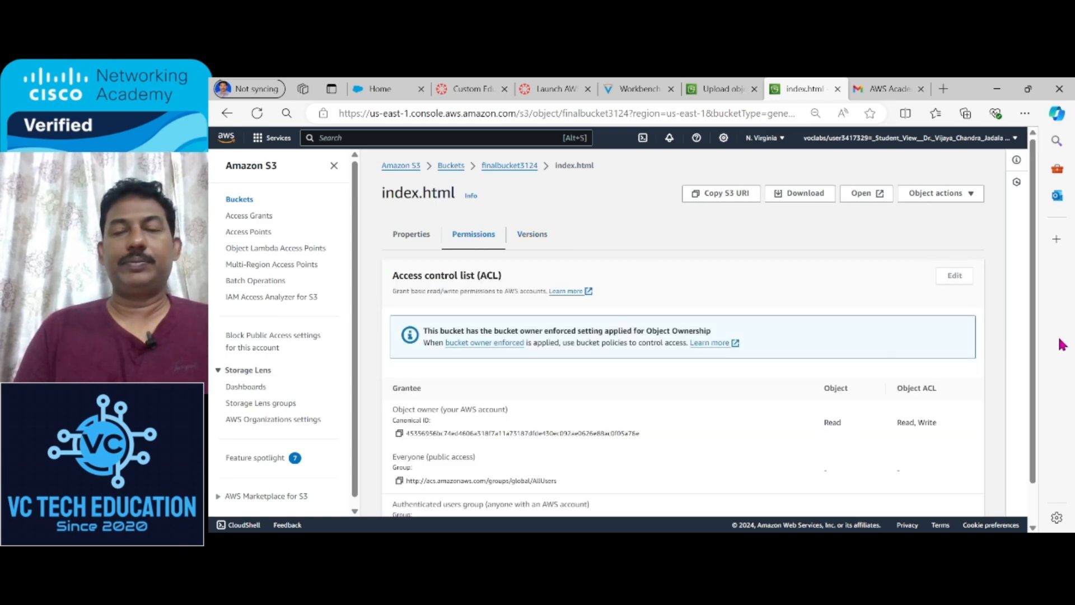
scroll(1033, 486, down, 2)
scroll(989, 377, up, 2)
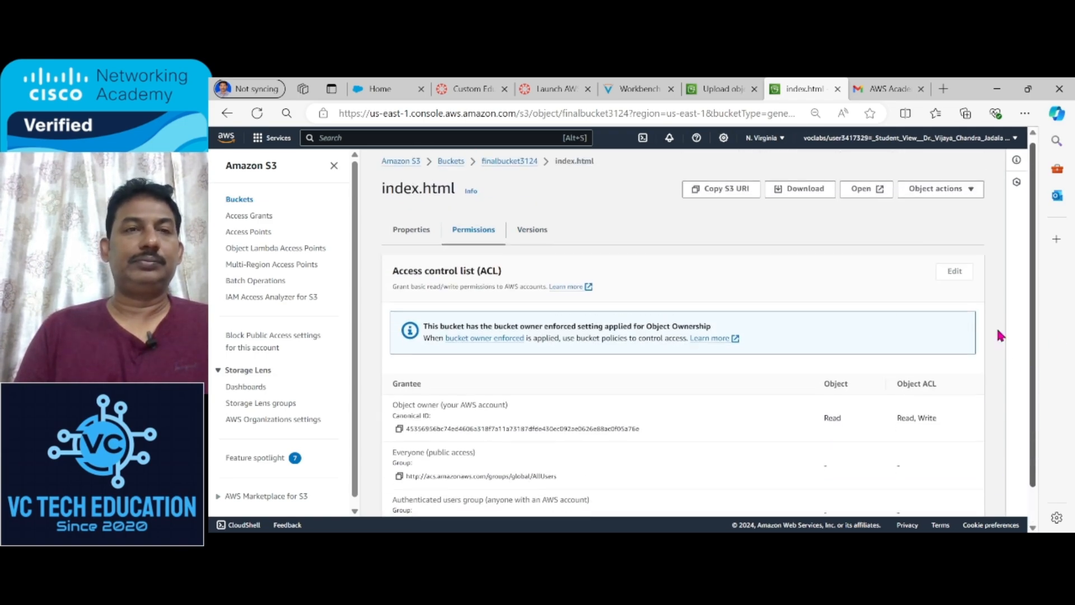
Step: Go back to the bucket list, open finalbucket3124, and select its index.html object
click(452, 166)
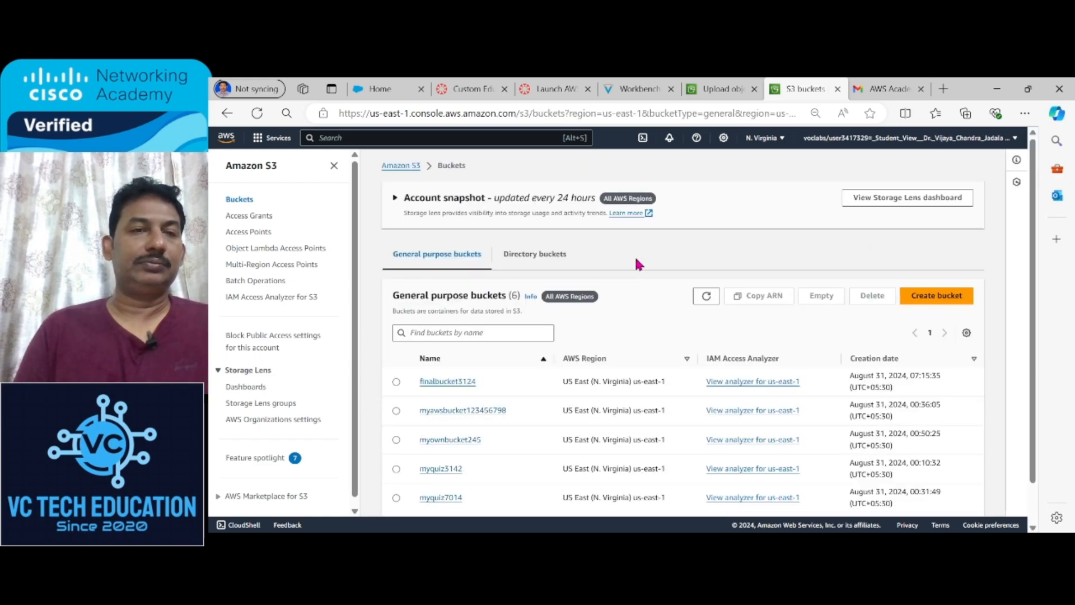
click(396, 382)
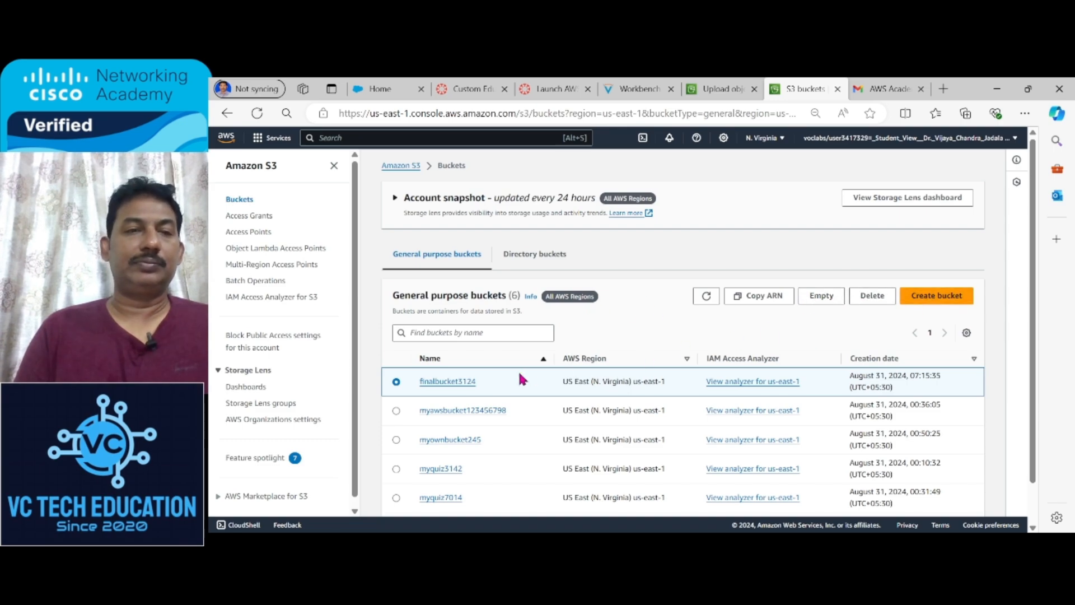
click(457, 382)
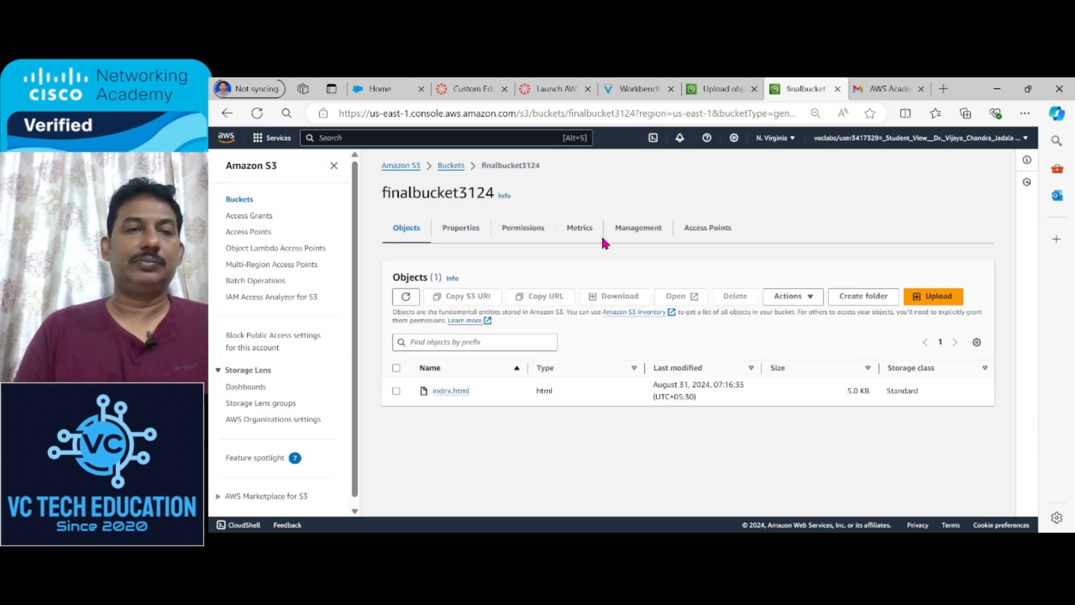
click(395, 390)
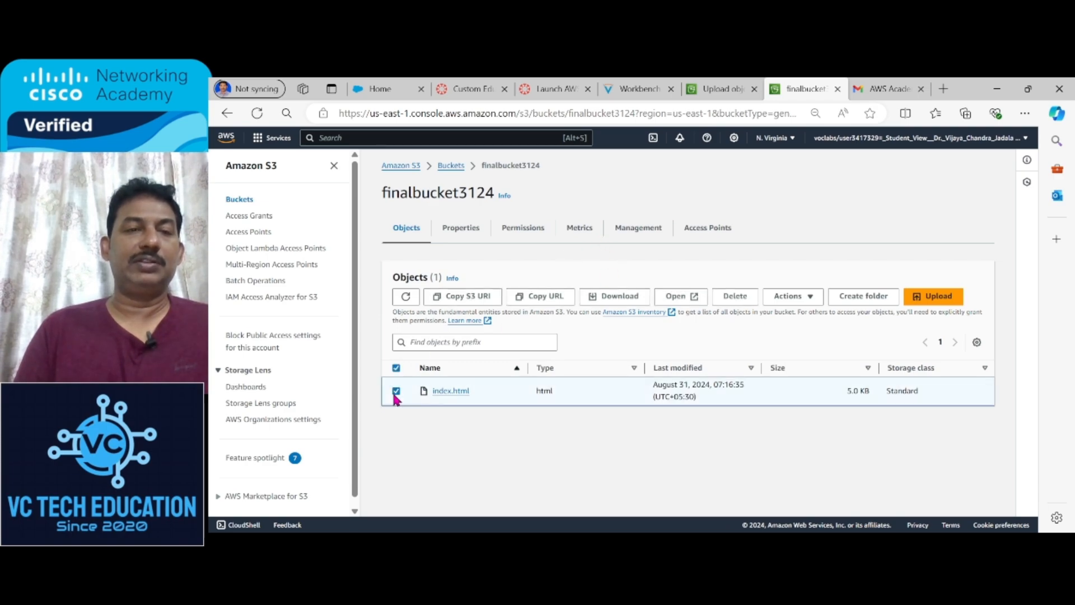
Step: Open the permissions of finalbucket3124, review the public access and policy sections, and start editing the bucket policy
click(513, 231)
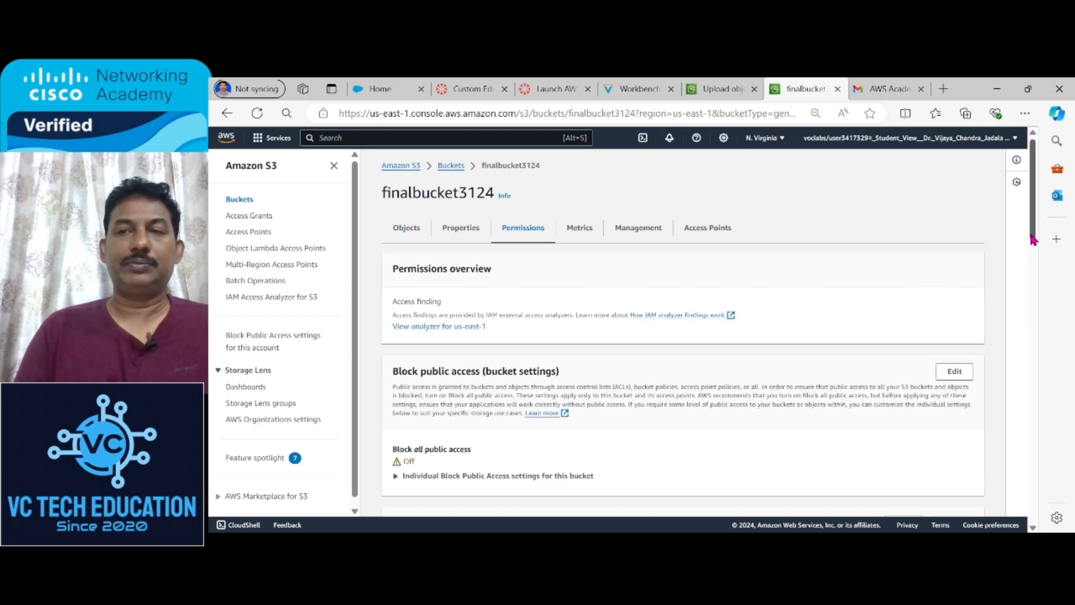
drag(1033, 240, 1026, 289)
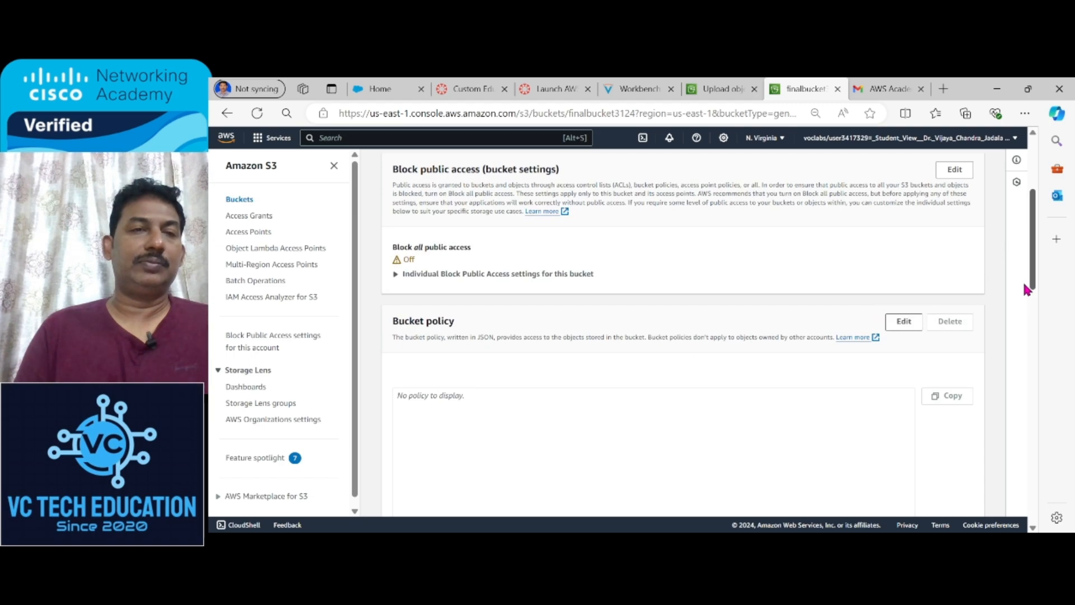
drag(1025, 285, 1074, 328)
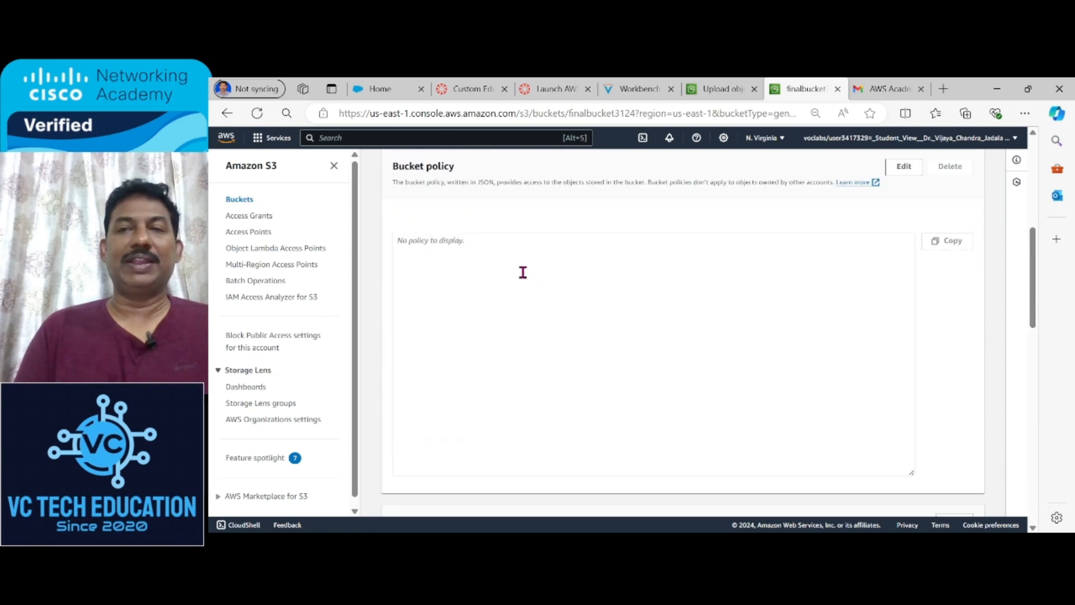
click(476, 247)
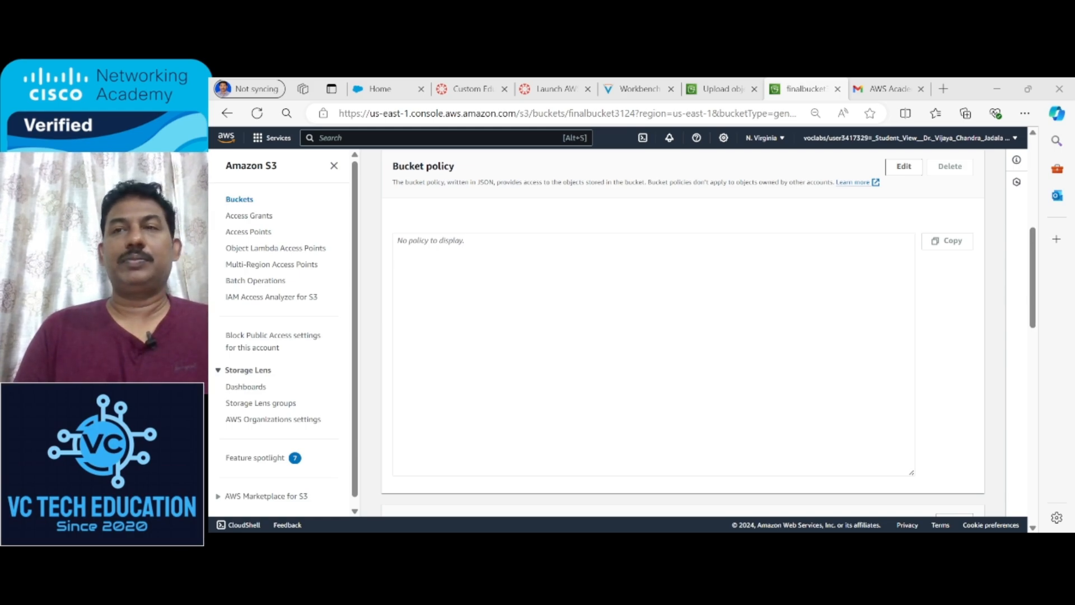
click(645, 347)
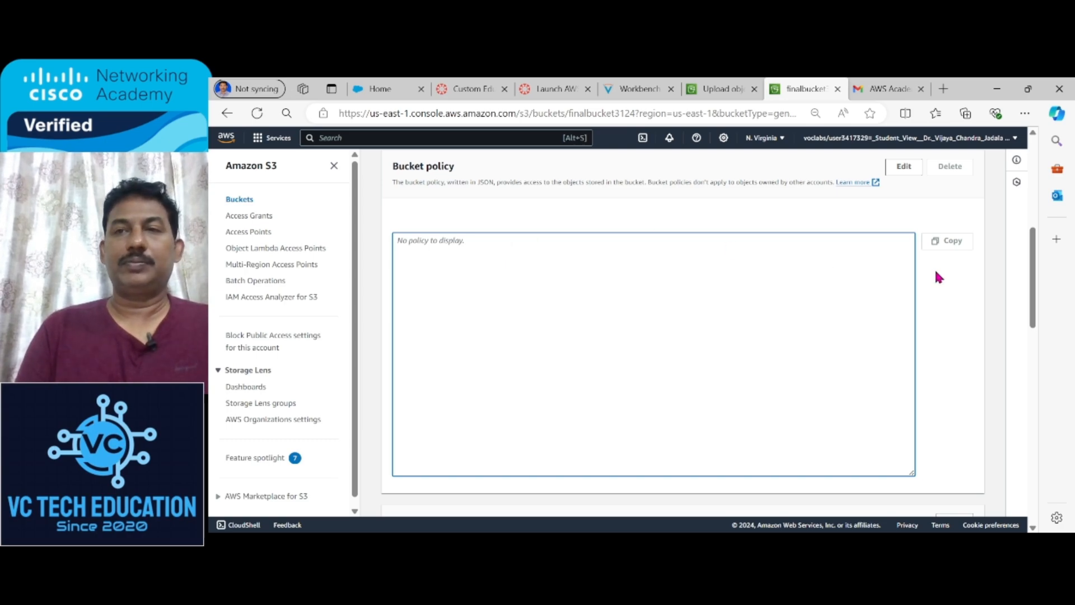
click(899, 171)
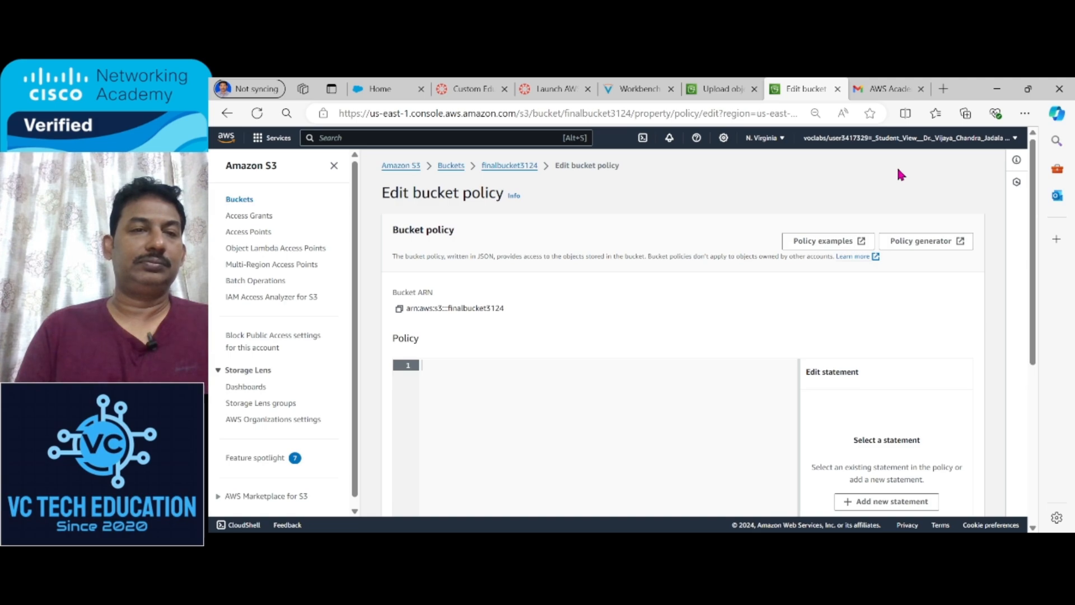
Step: Paste the bucket policy allowing s3:GetObject for principal "*" and replace the bucket name placeholder in its Resource ARN with finalbucket3124
click(507, 381)
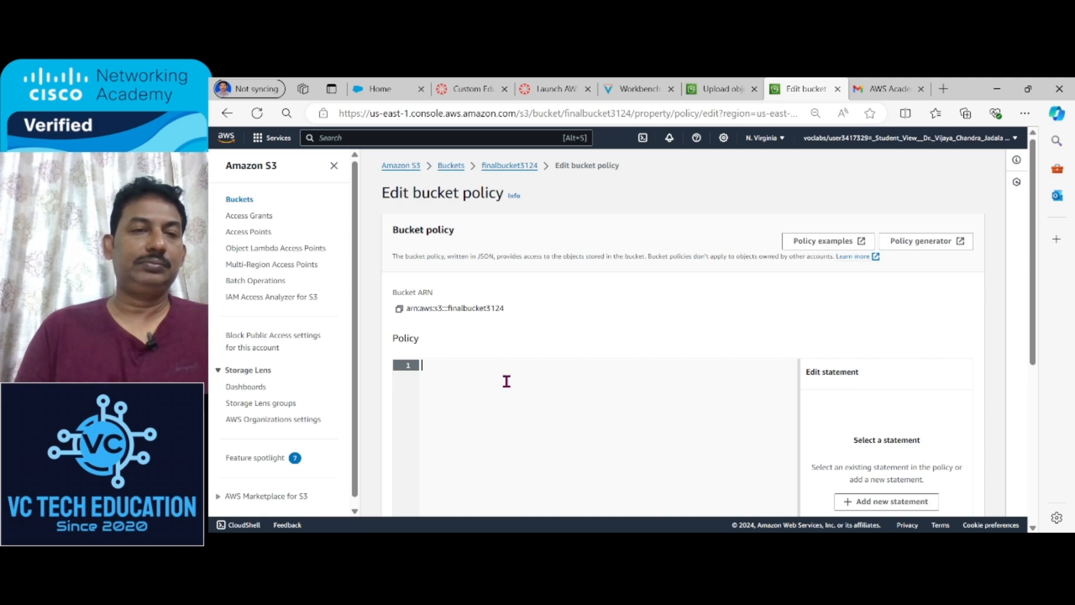
key(ctrl+v)
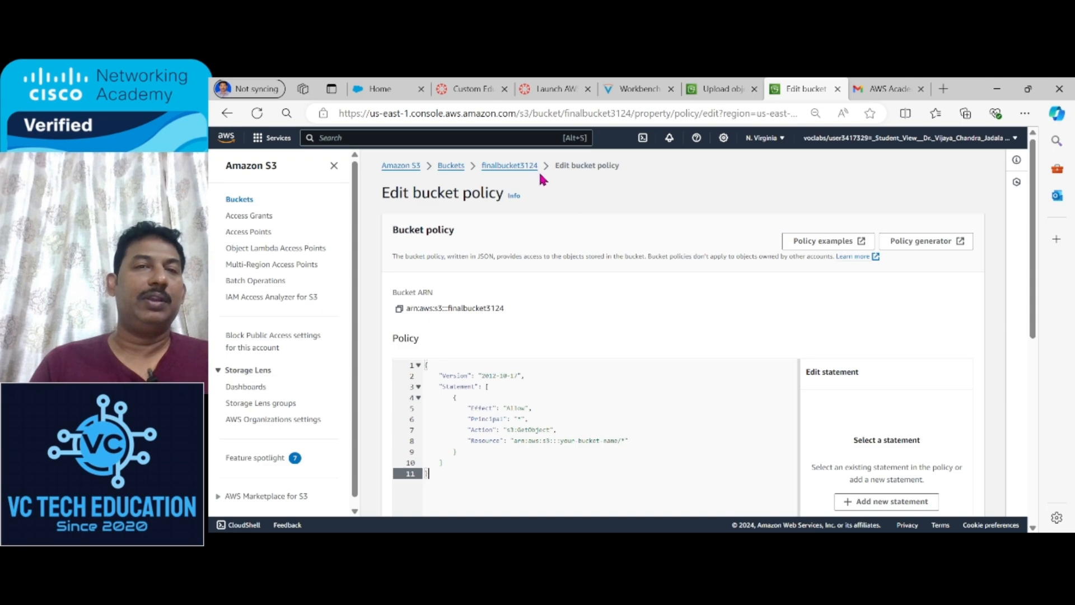
drag(538, 169, 480, 169)
key(ctrl+c)
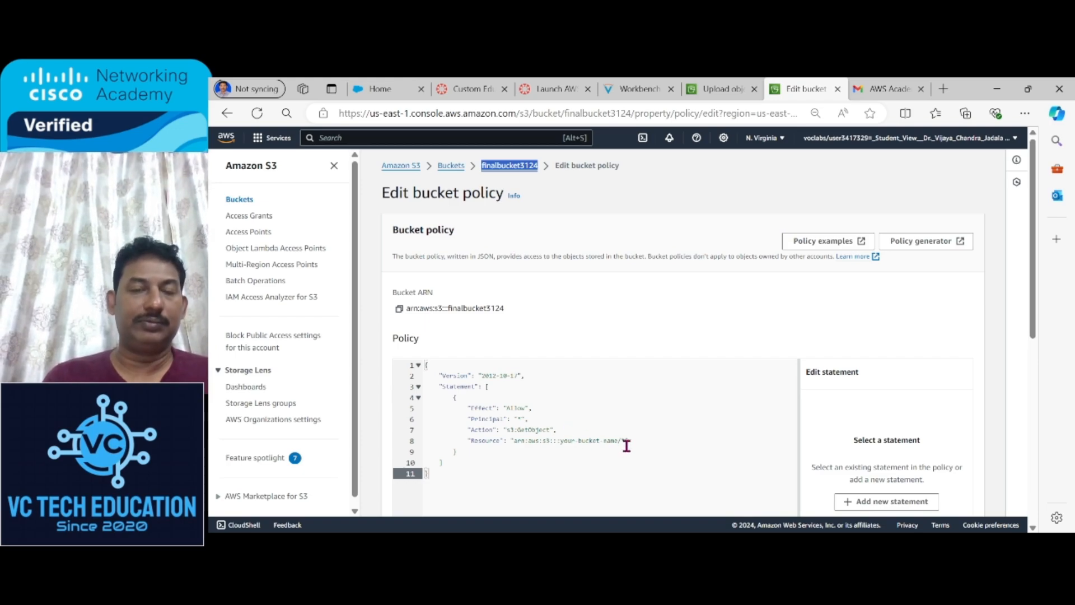
drag(619, 441, 561, 442)
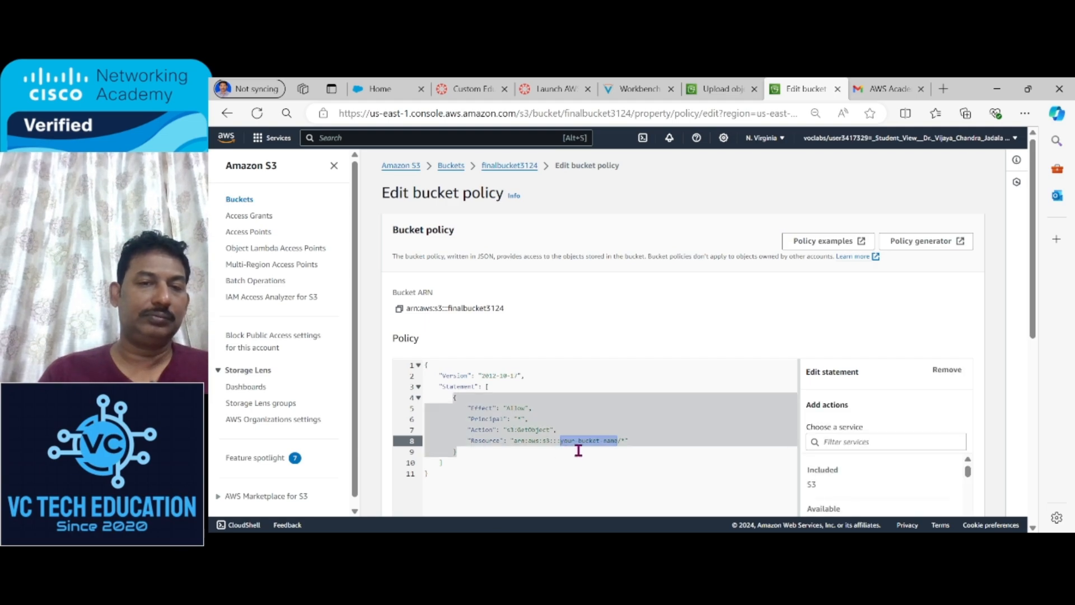
key(ctrl+v)
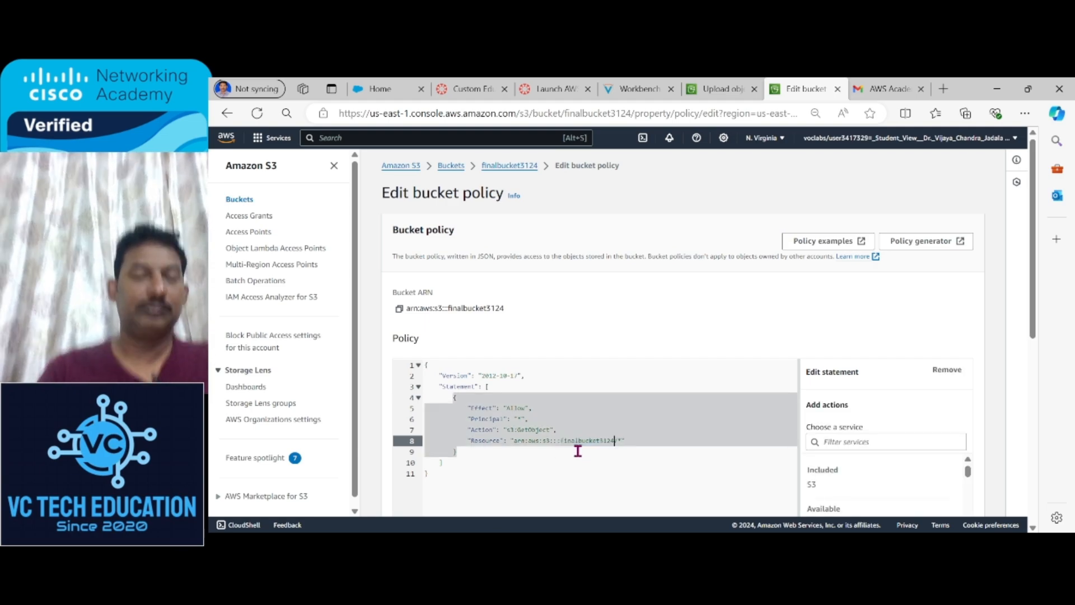
click(658, 490)
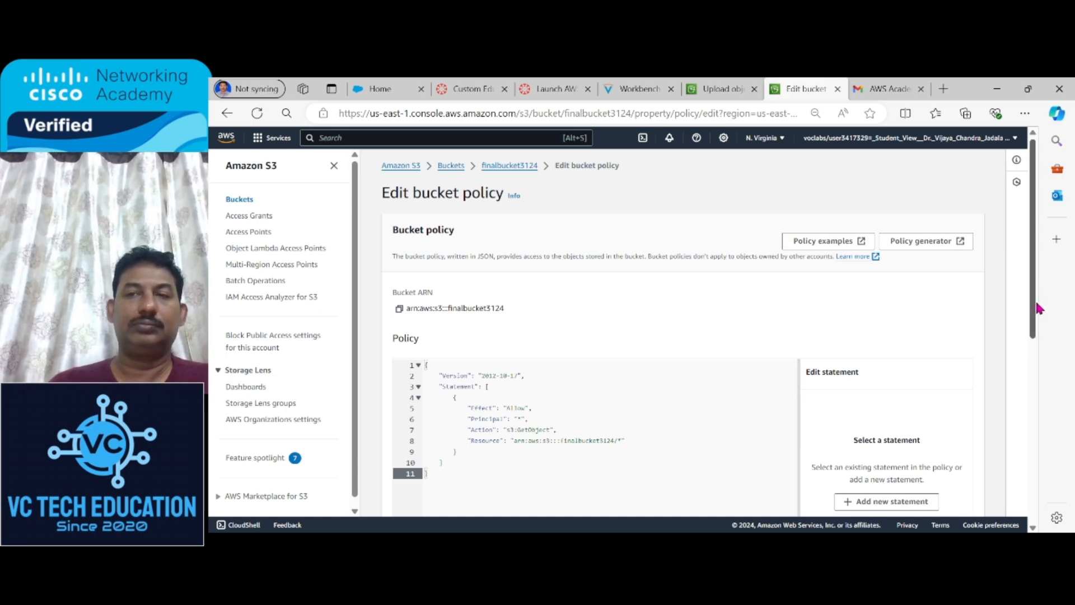
Step: Diagnose the policy editor's permissions error with Amazon Q, close the diagnosis, and save the bucket policy
drag(1036, 317, 1035, 518)
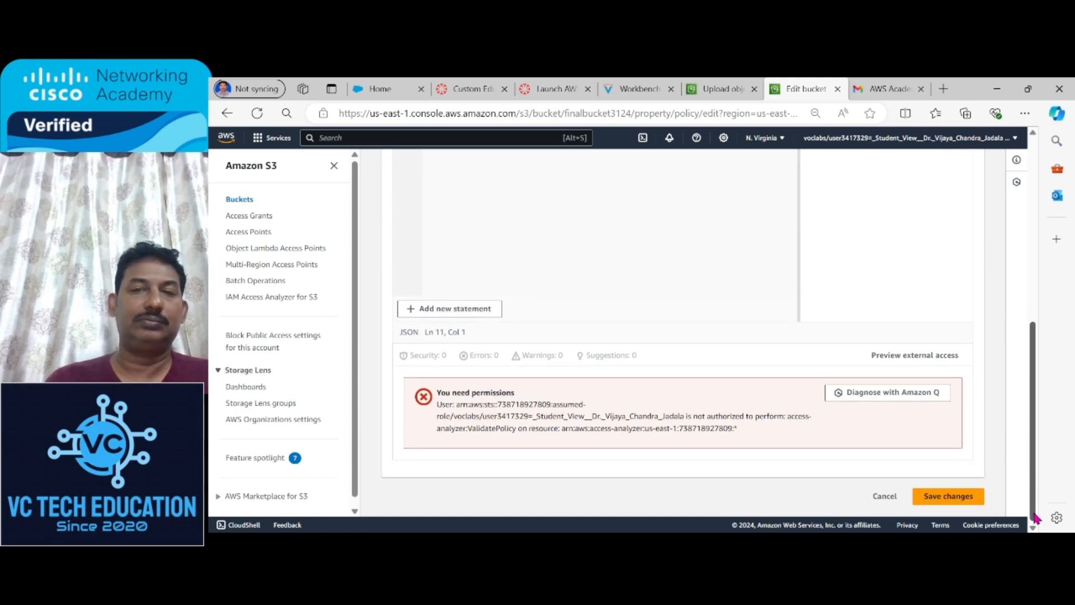
click(860, 395)
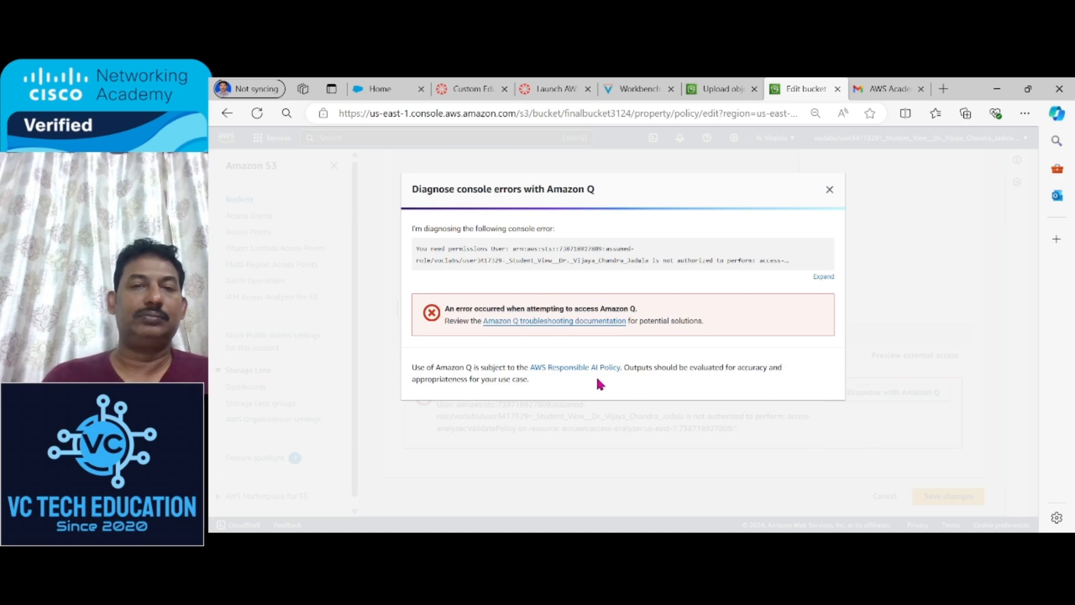
click(829, 190)
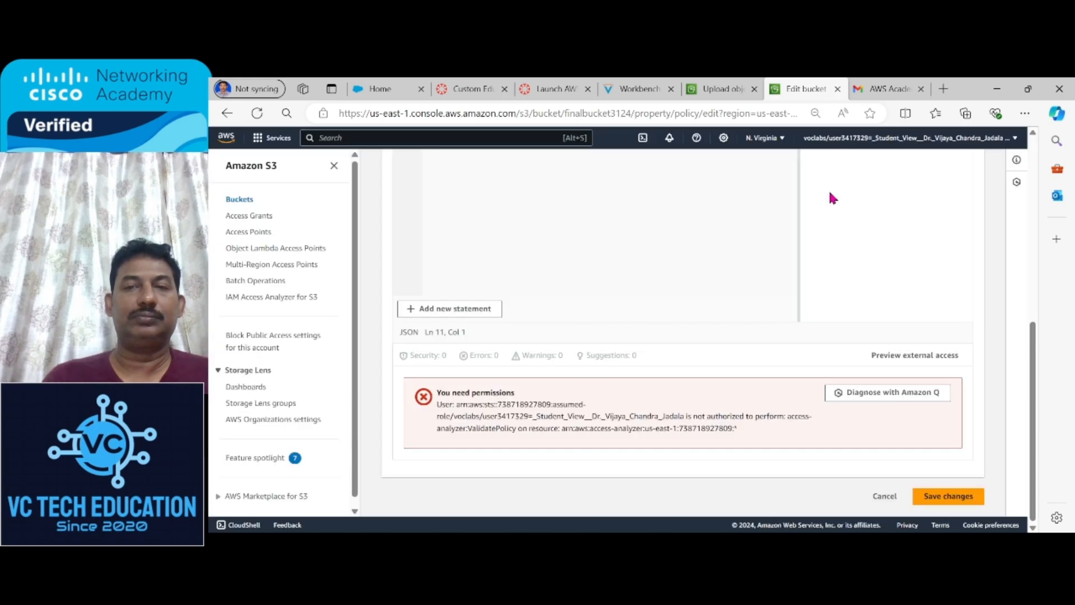
click(940, 498)
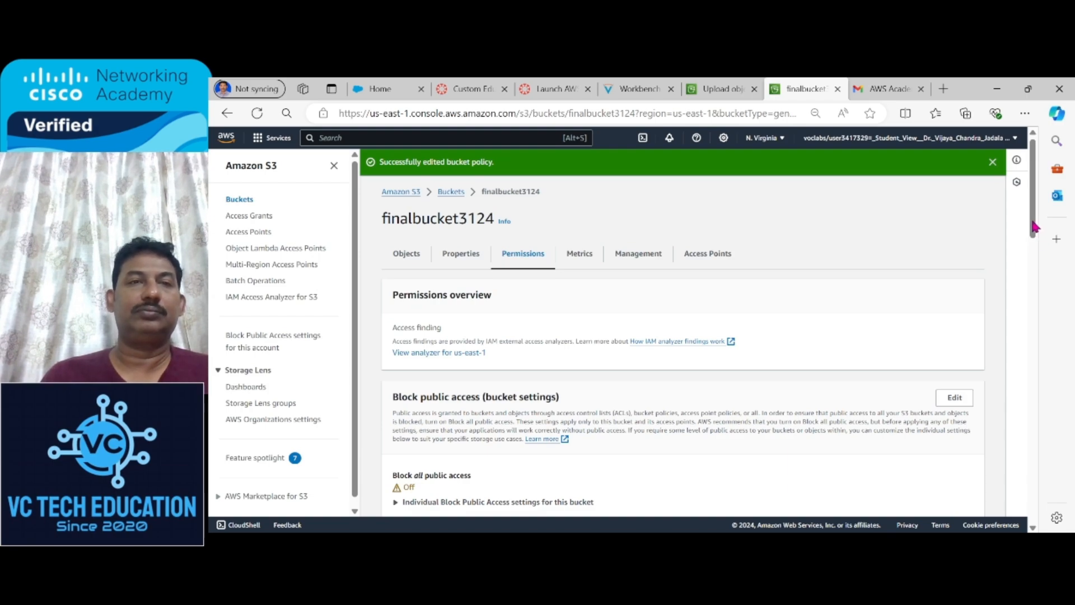
Step: Open the static website hosting settings in the properties of finalbucket3124 and enable hosting
drag(1033, 224, 1032, 135)
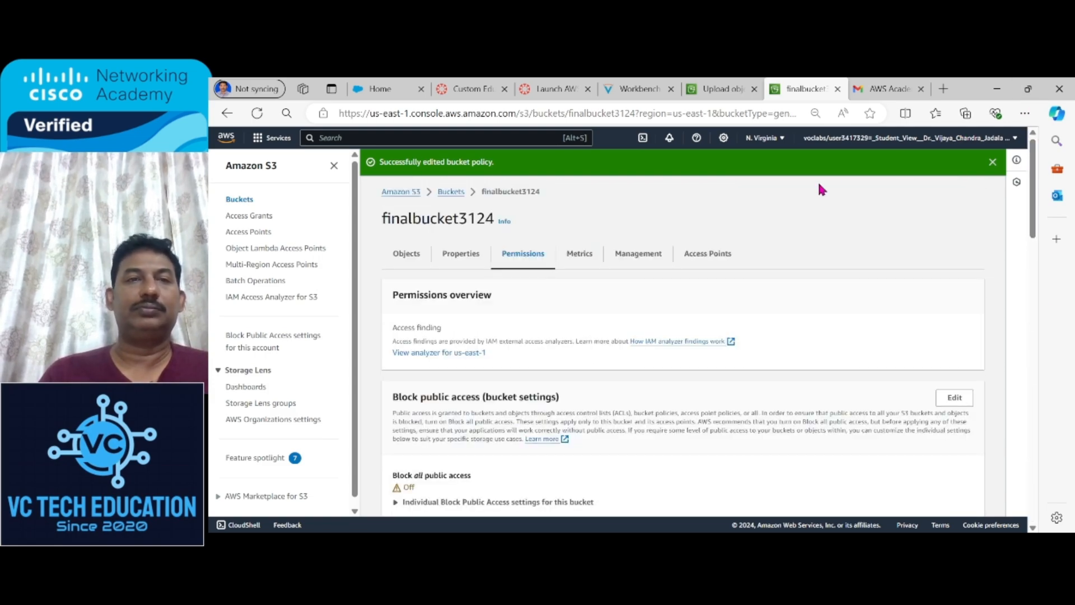
click(462, 254)
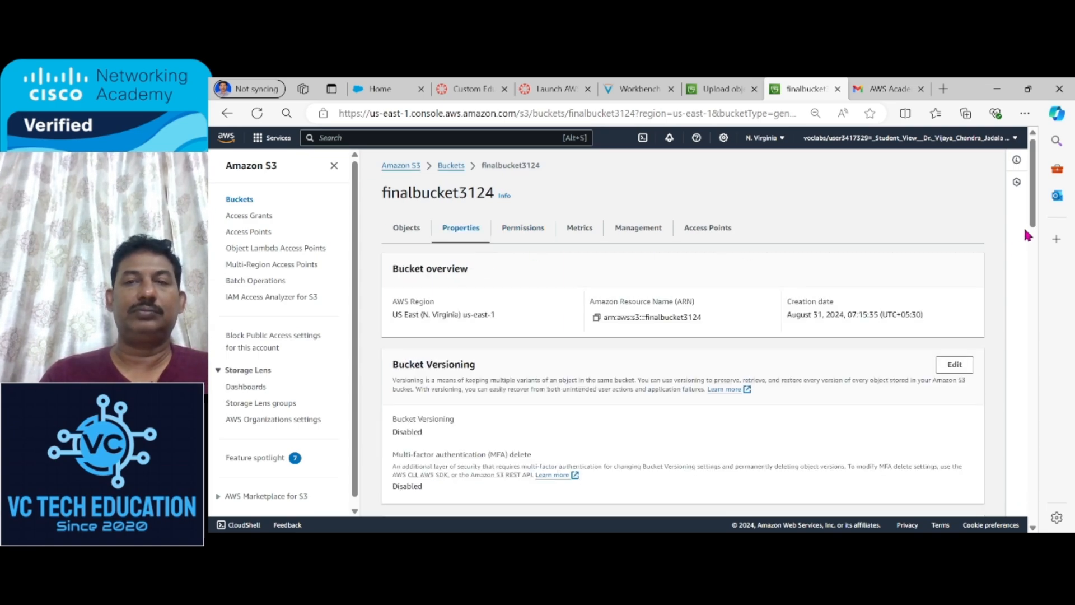
drag(1029, 217, 1074, 521)
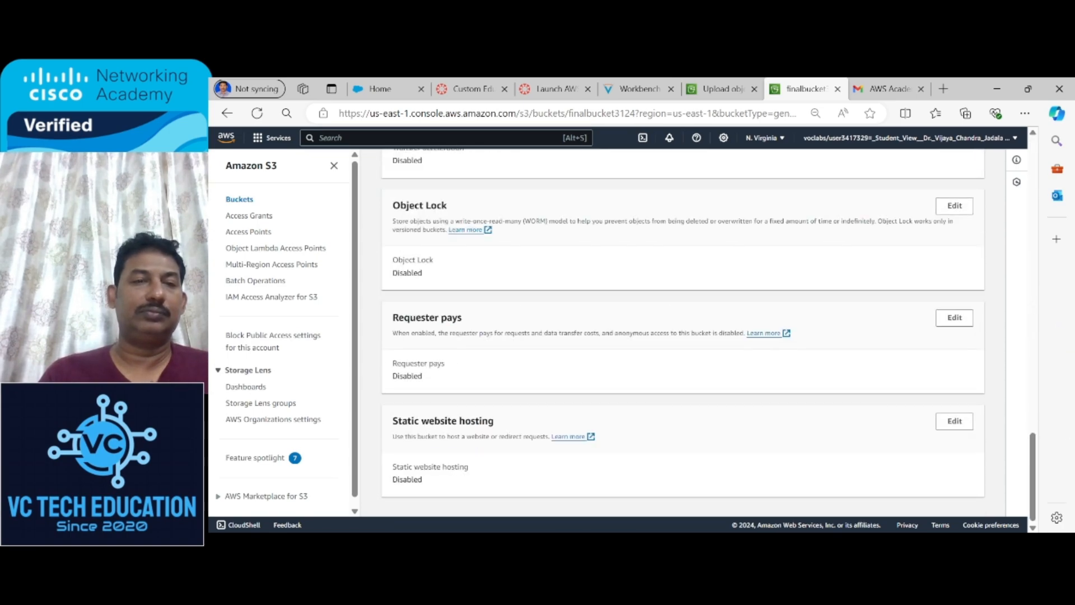
click(955, 421)
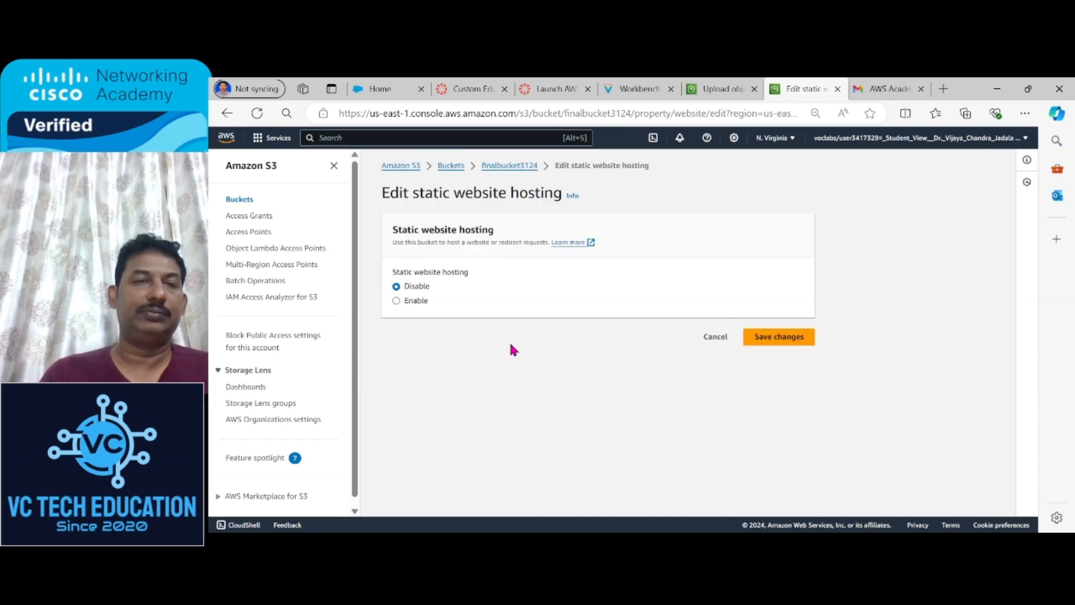
click(396, 301)
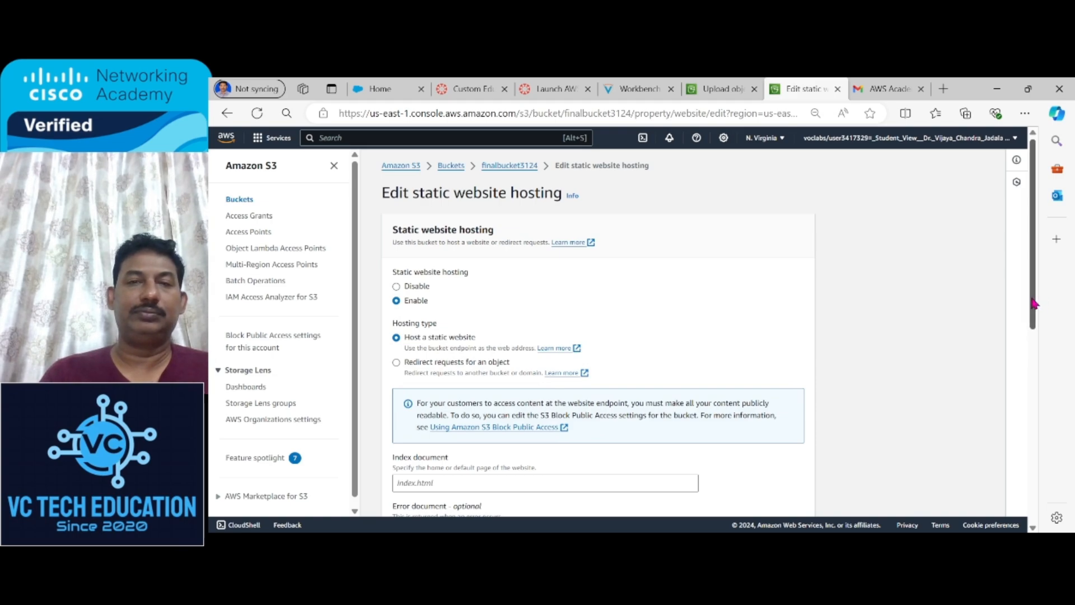
Step: Try to save the static website hosting settings with the index document left blank
drag(1033, 298, 1057, 511)
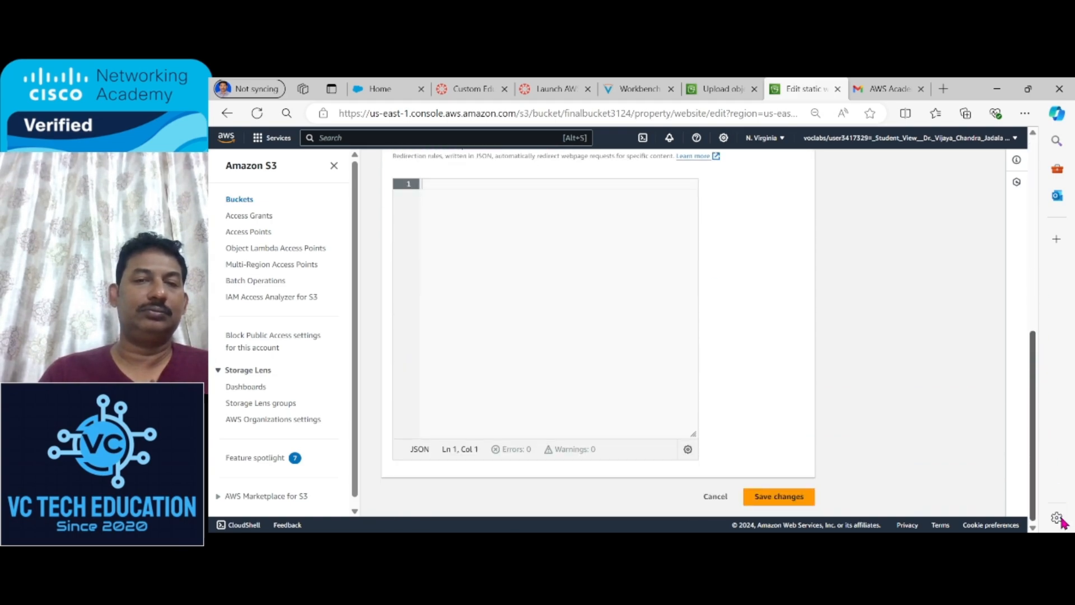
click(763, 496)
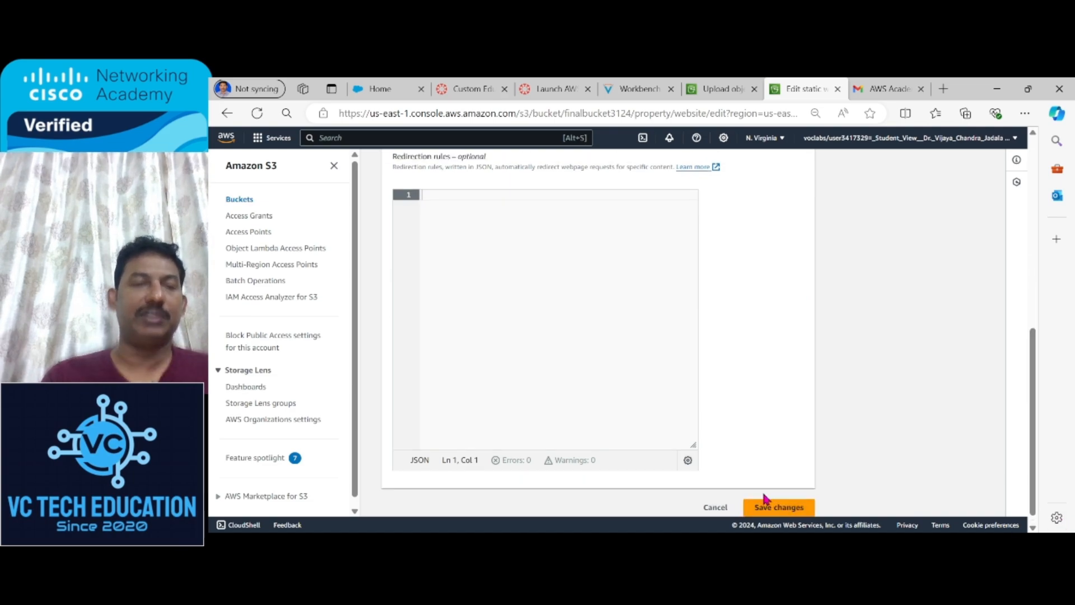
click(768, 509)
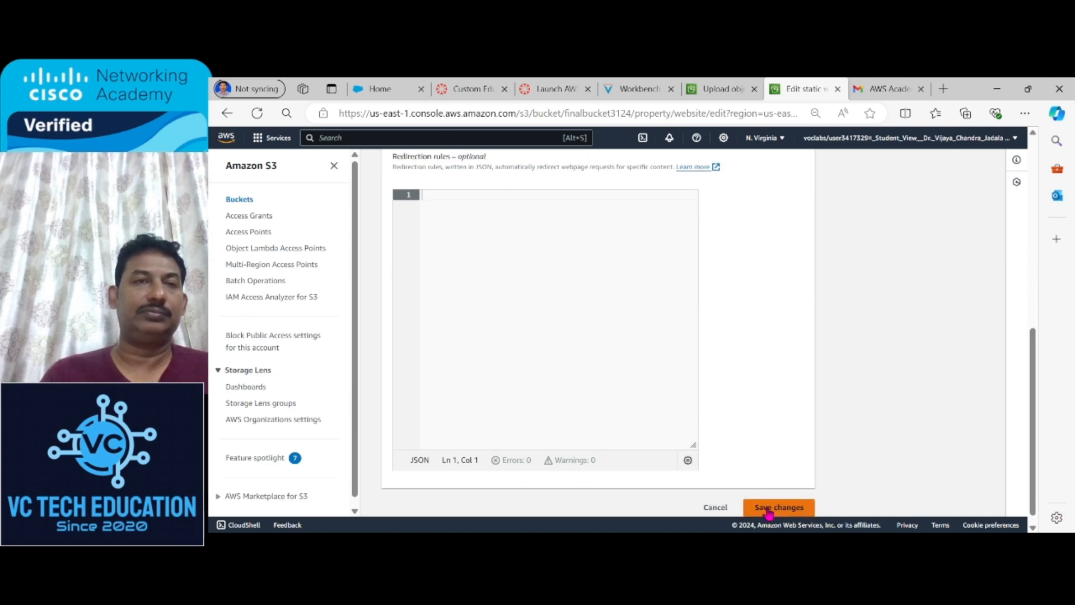
click(768, 509)
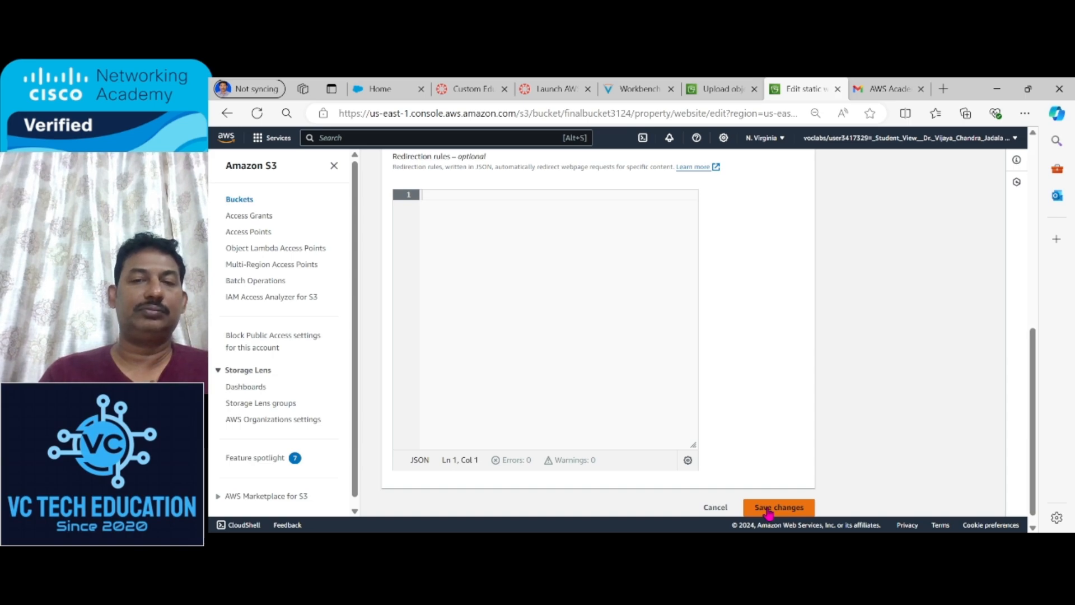
click(768, 509)
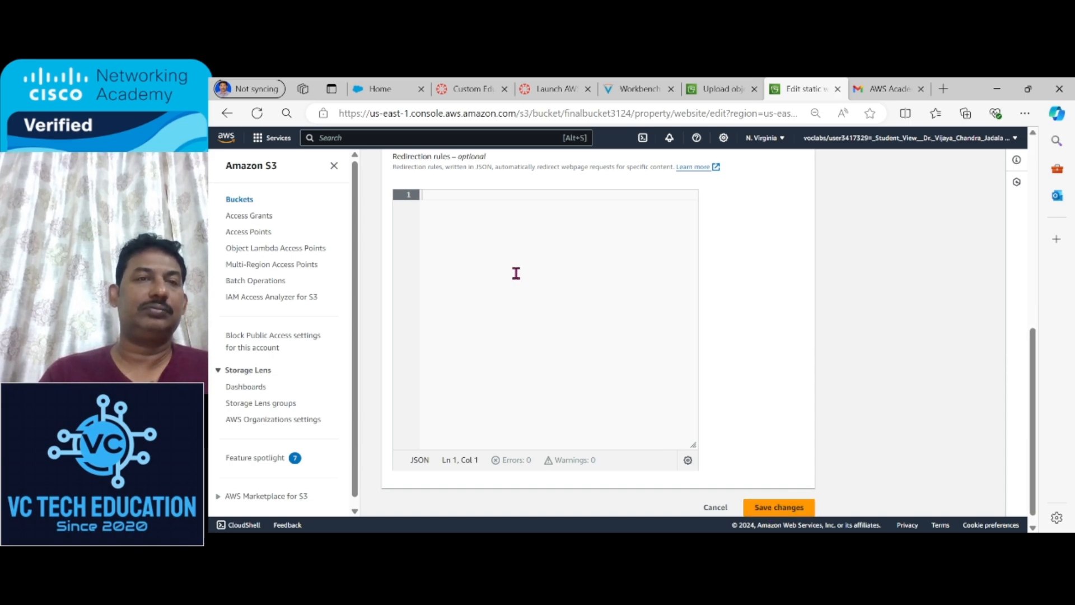
click(457, 199)
text(finalbucket3124)
click(457, 197)
key(BackSpace)
key(BackSpace)
key(BackSpace)
key(BackSpace)
key(BackSpace)
key(BackSpace)
key(BackSpace)
key(BackSpace)
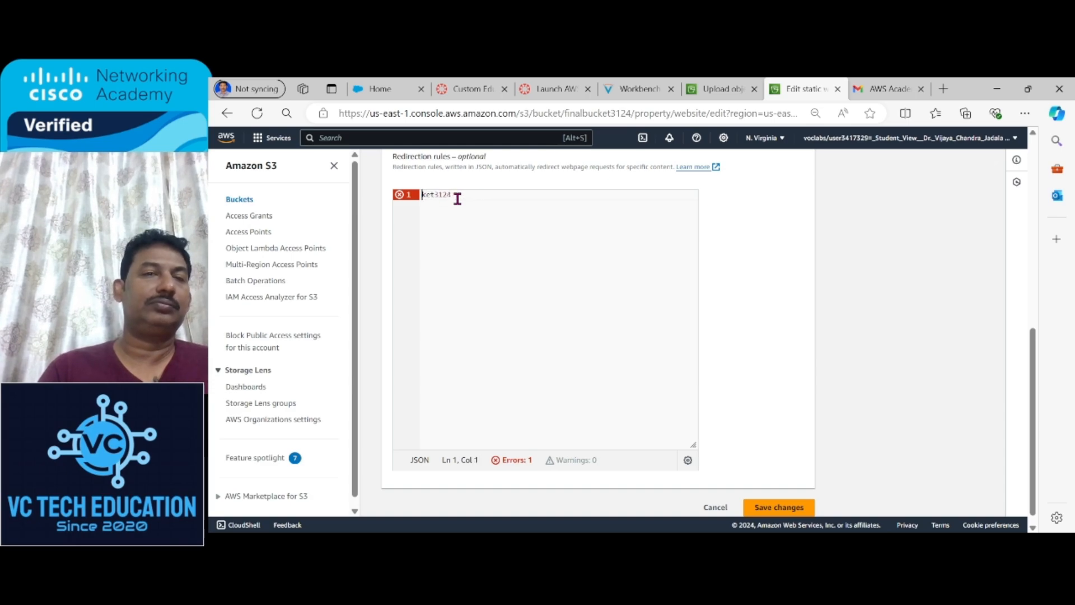
key(Delete)
key(Delete)
key(Delete)
key(Delete)
key(Delete)
key(Delete)
key(Delete)
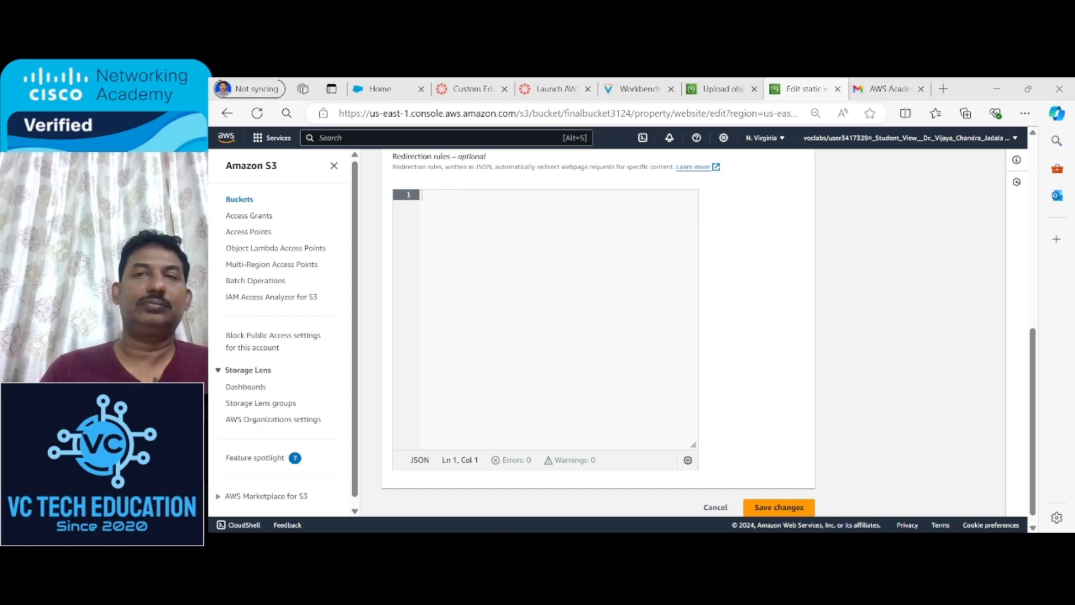
click(595, 242)
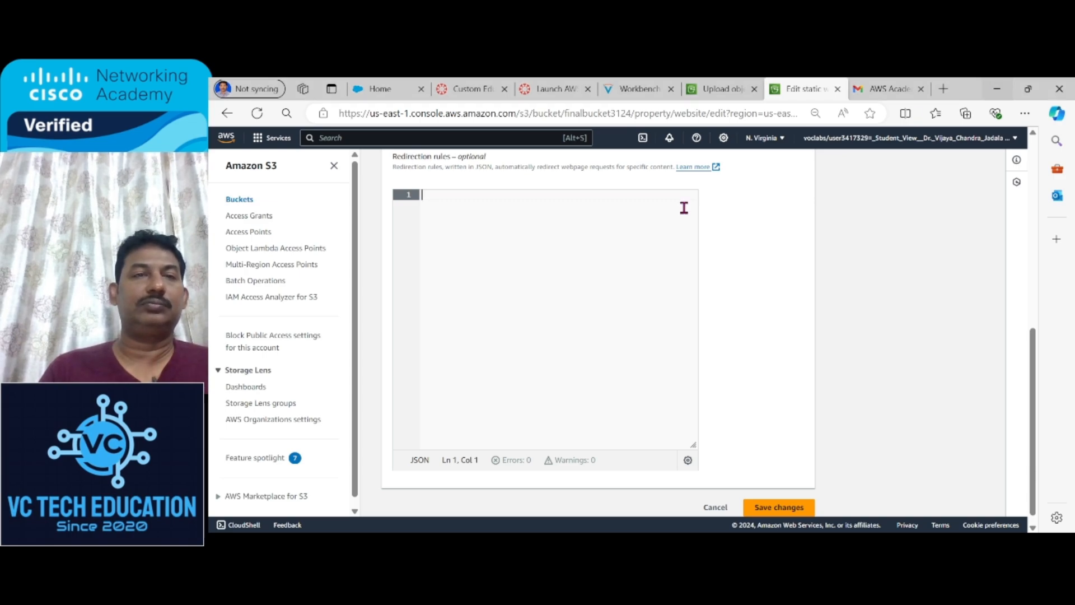
text(finalbucket3124)
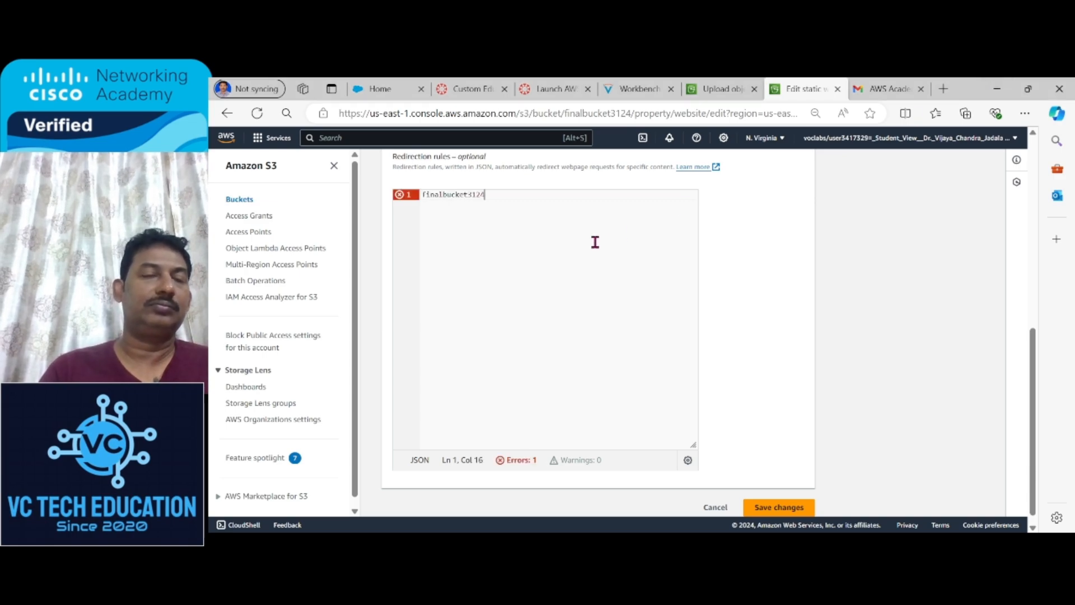
key(BackSpace)
key(BackSpace)
key(BackSpace)
key(BackSpace)
key(BackSpace)
key(BackSpace)
key(BackSpace)
key(BackSpace)
key(BackSpace)
key(BackSpace)
key(BackSpace)
key(BackSpace)
key(BackSpace)
key(BackSpace)
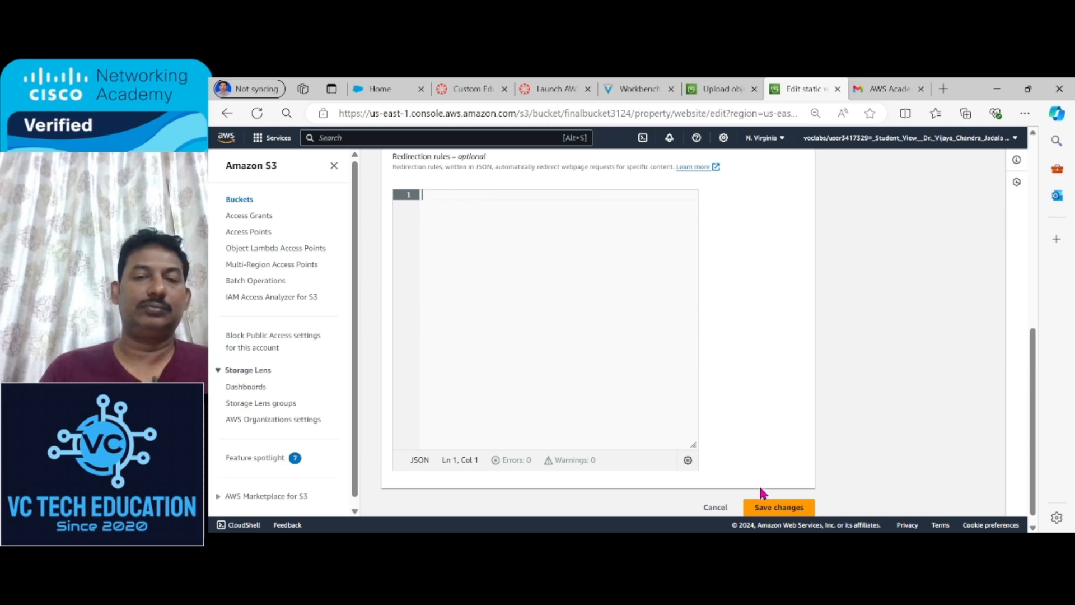
Step: Paste the s3:GetObject policy into the redirection rules, replace its bucket name placeholder with finalbucket3124, and try to save
key(alt+Tab)
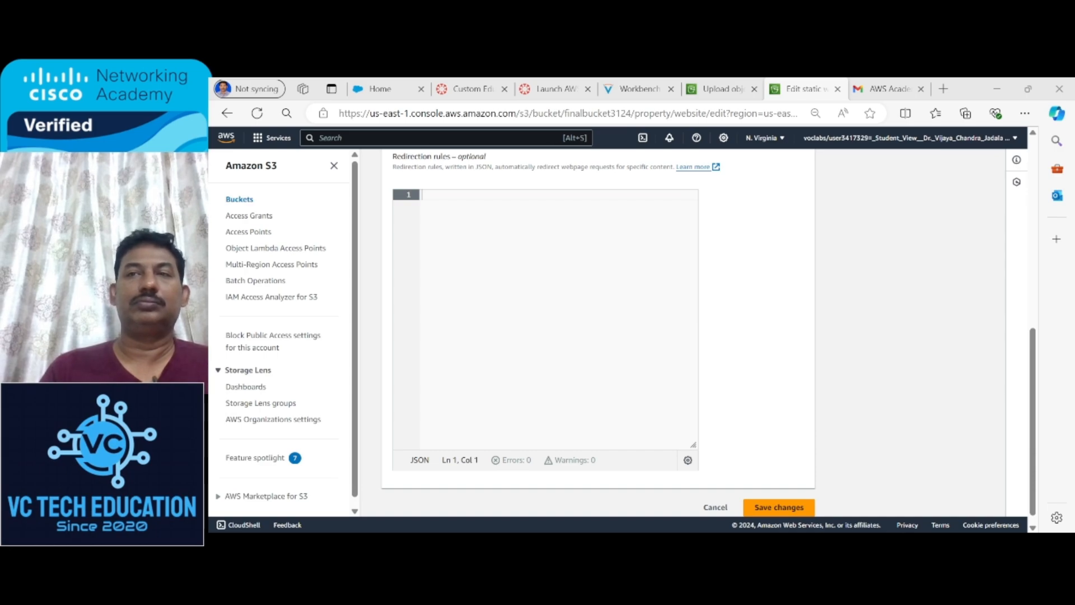
text({     "Version": "2012-10-17",     "Statement": [         {             "Effect": "Allow",             "Principal": "*",             "Action": "s3:GetObject",             "Resource": "arn:aws:s3:::your-bucket-name/*"         }     ] })
click(440, 243)
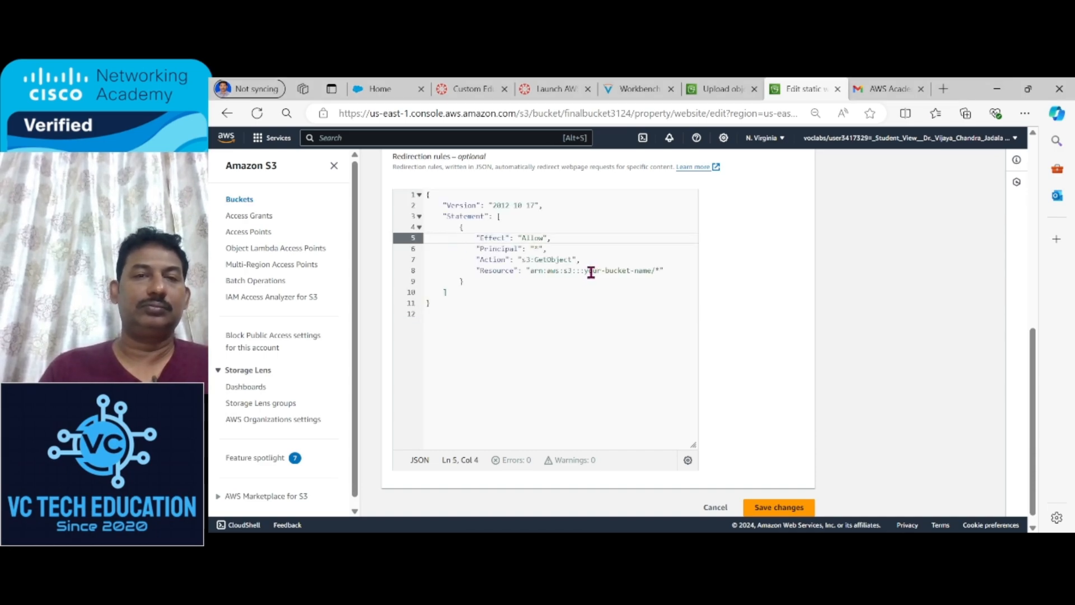
drag(585, 271, 650, 274)
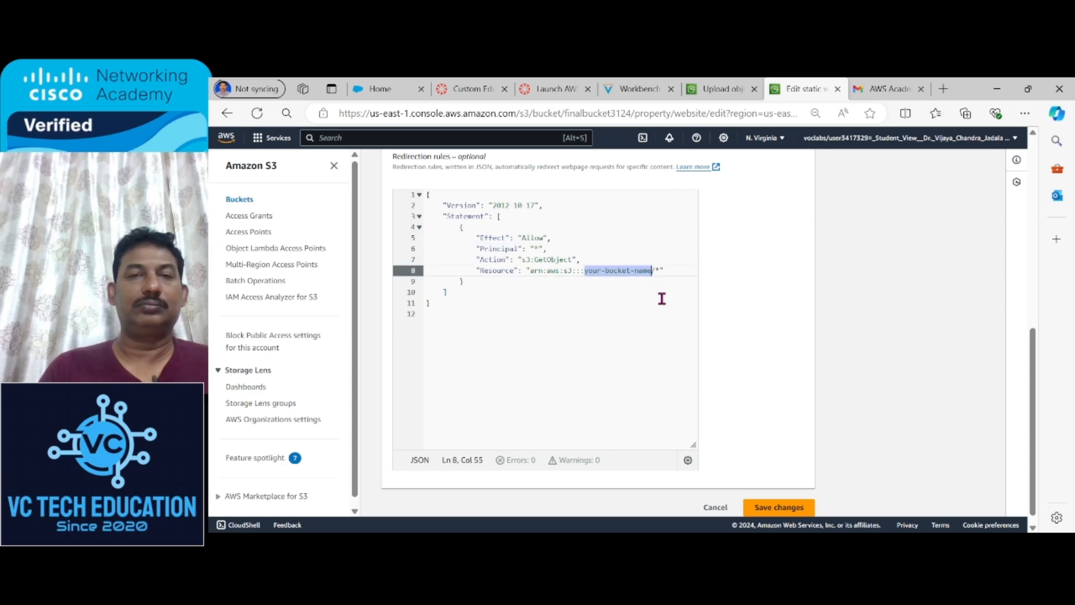
key(alt+Tab)
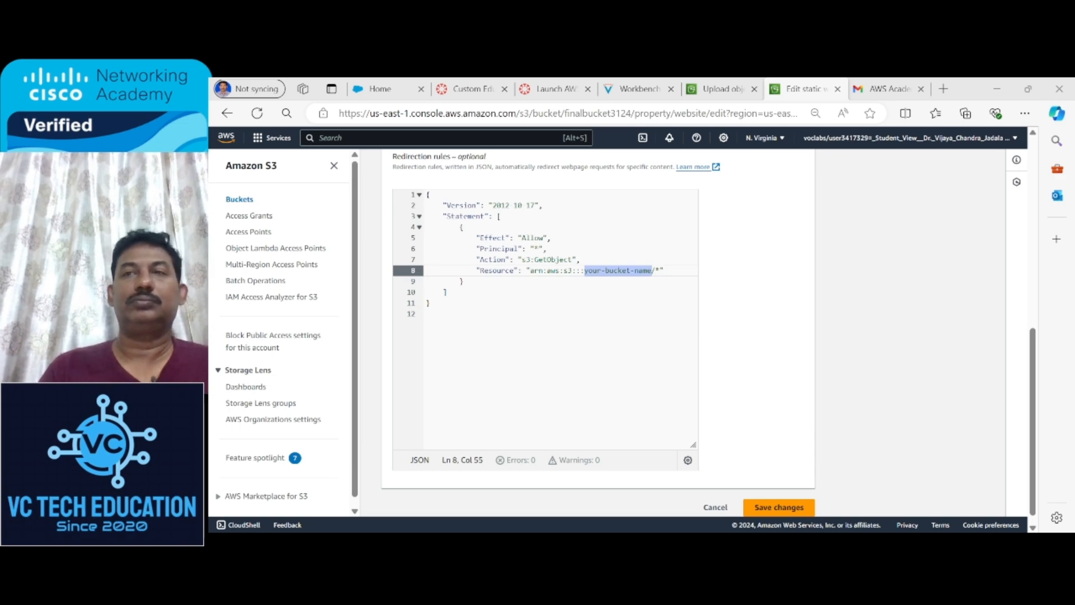
key(alt+Tab)
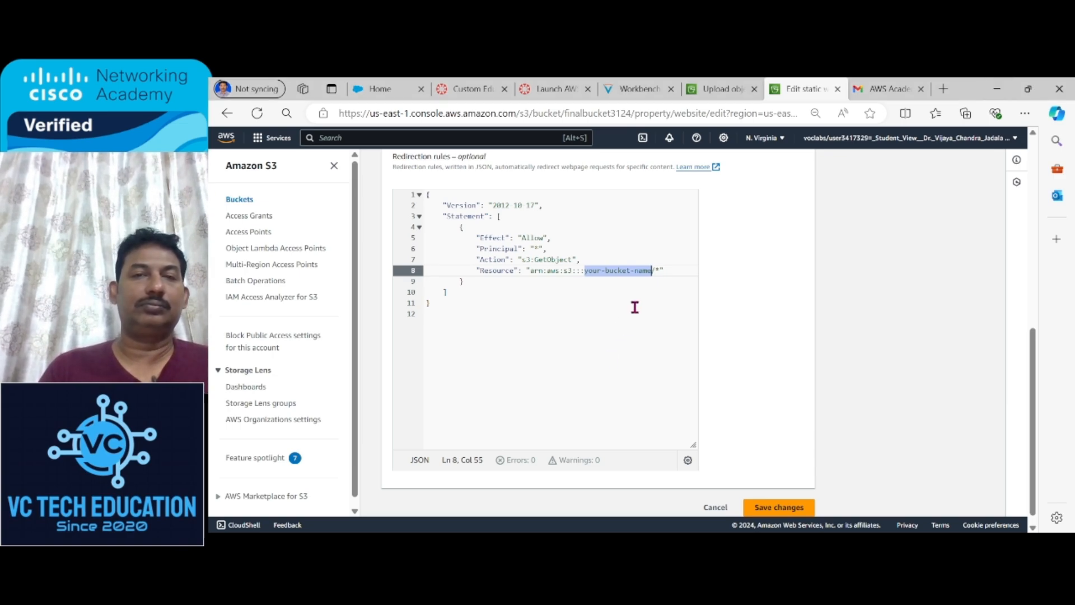
text(finalbucket3124)
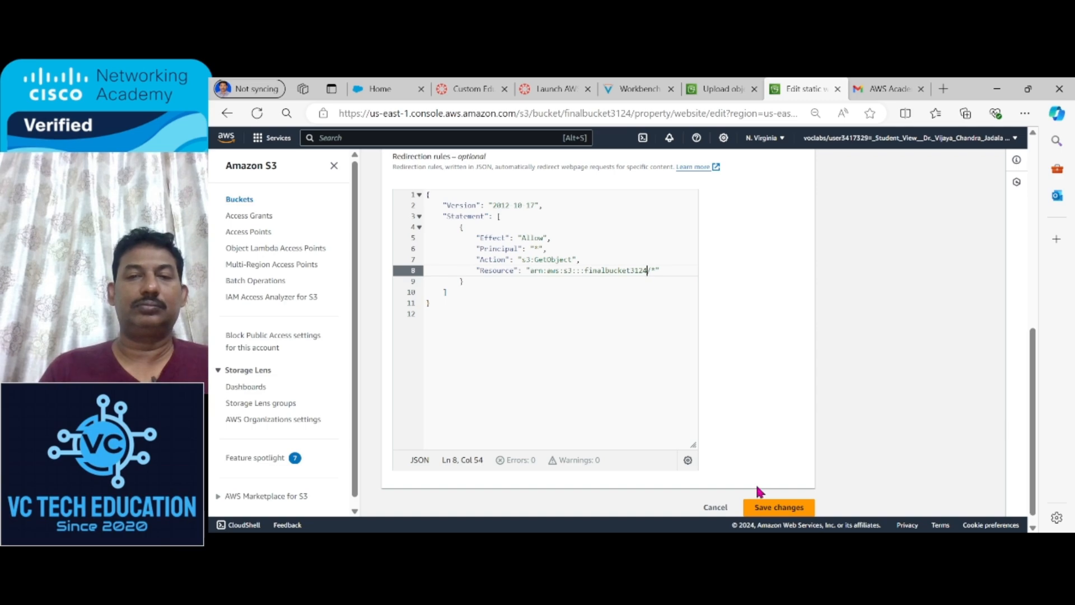
click(757, 505)
click(758, 509)
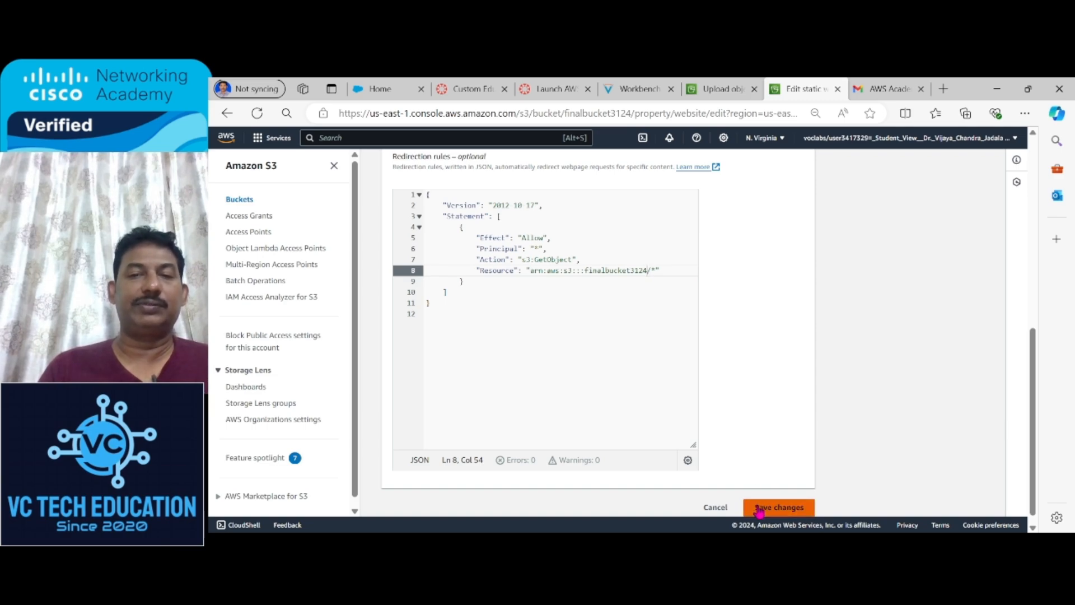
click(579, 362)
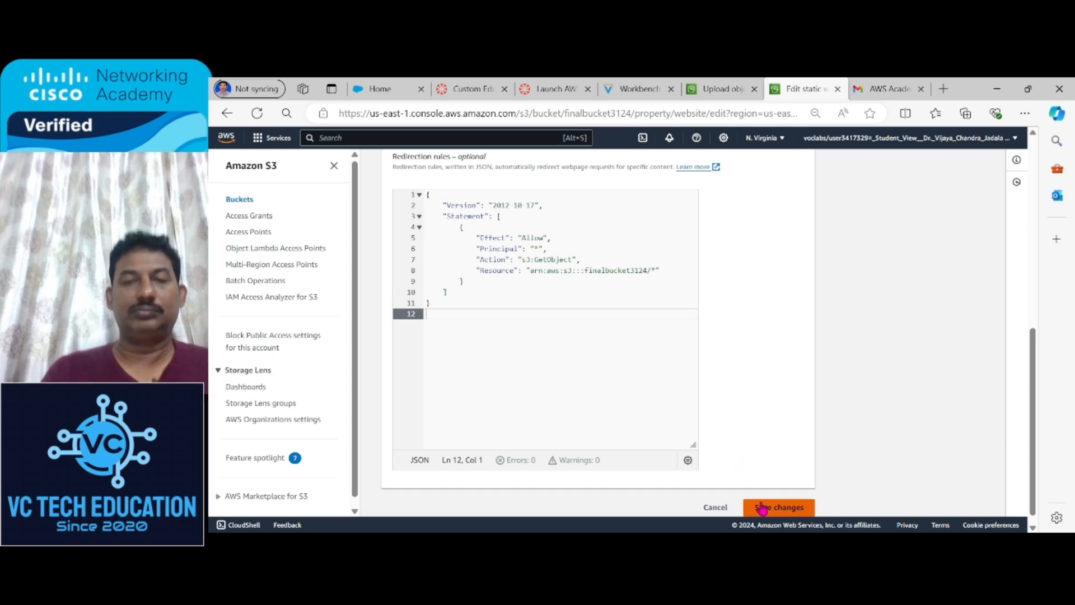
Step: Set the index document to index.html and try to save the static website hosting settings
drag(1035, 431, 1034, 317)
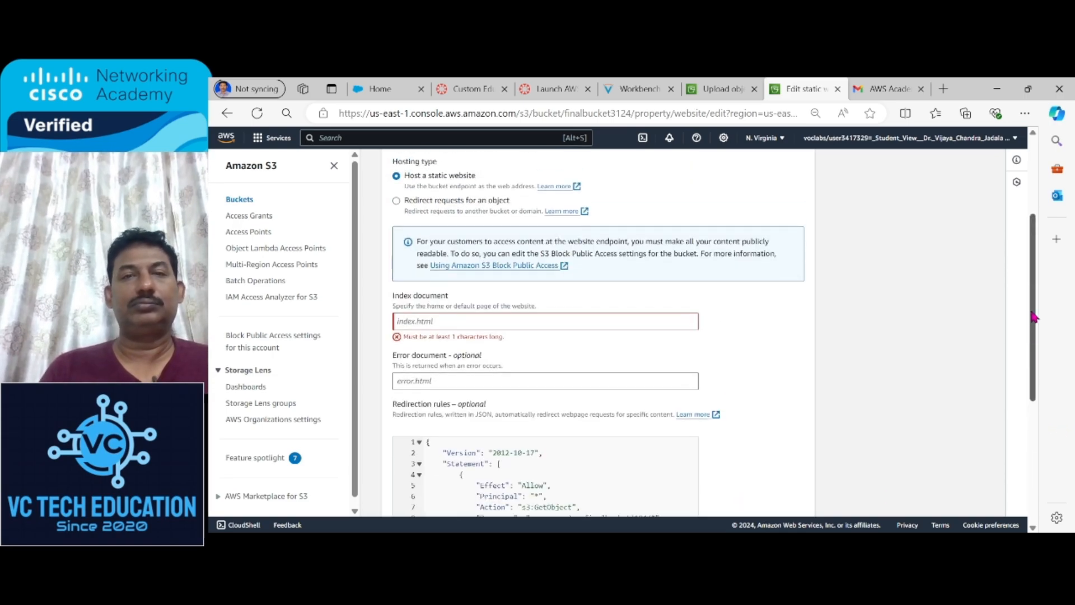
click(398, 320)
text(index)
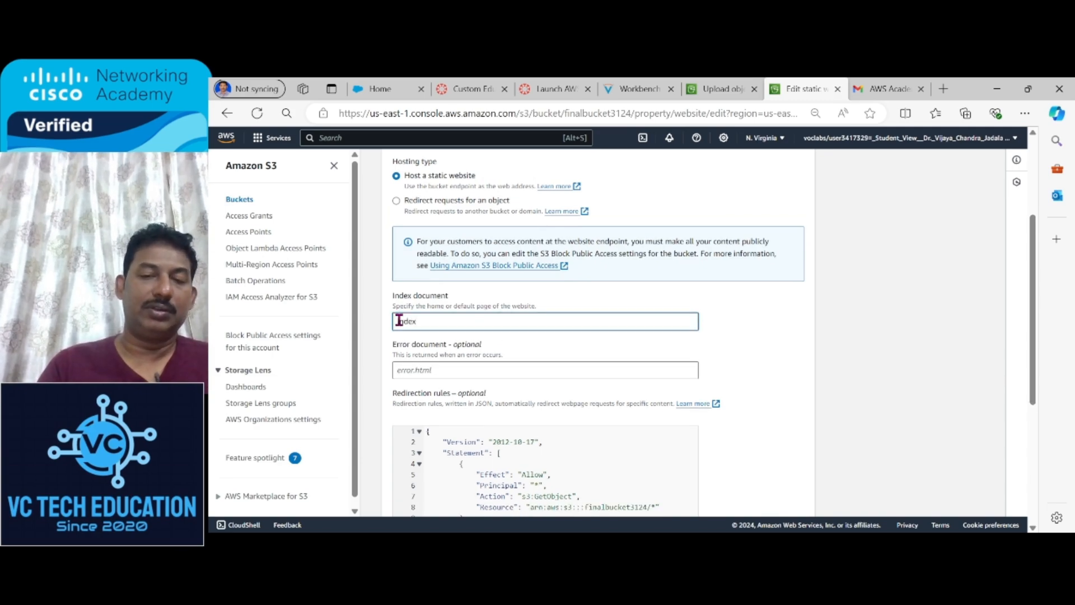
text(.html)
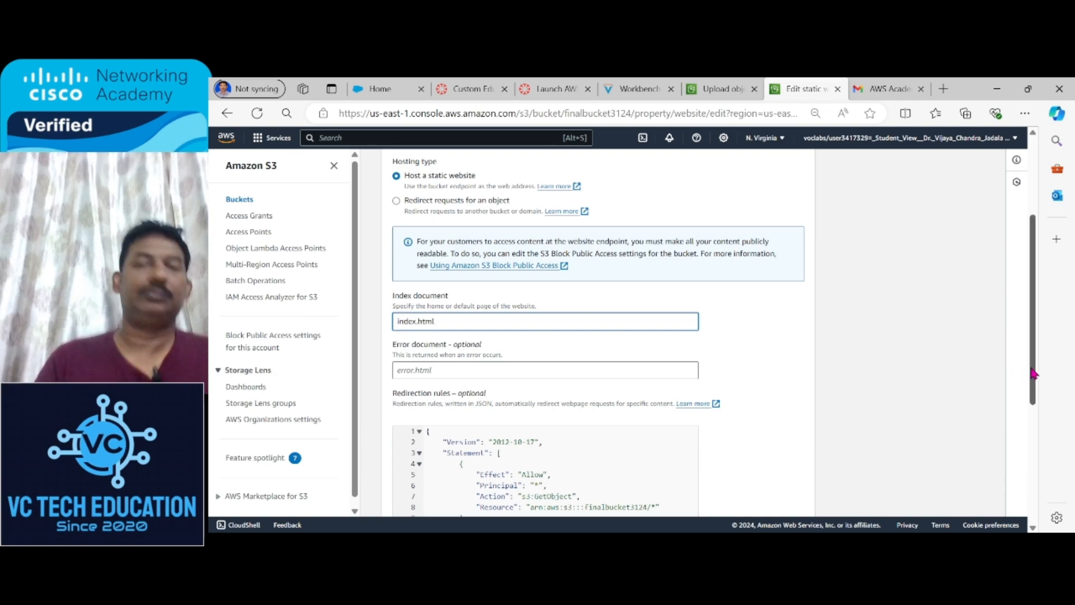
drag(1035, 384, 1042, 511)
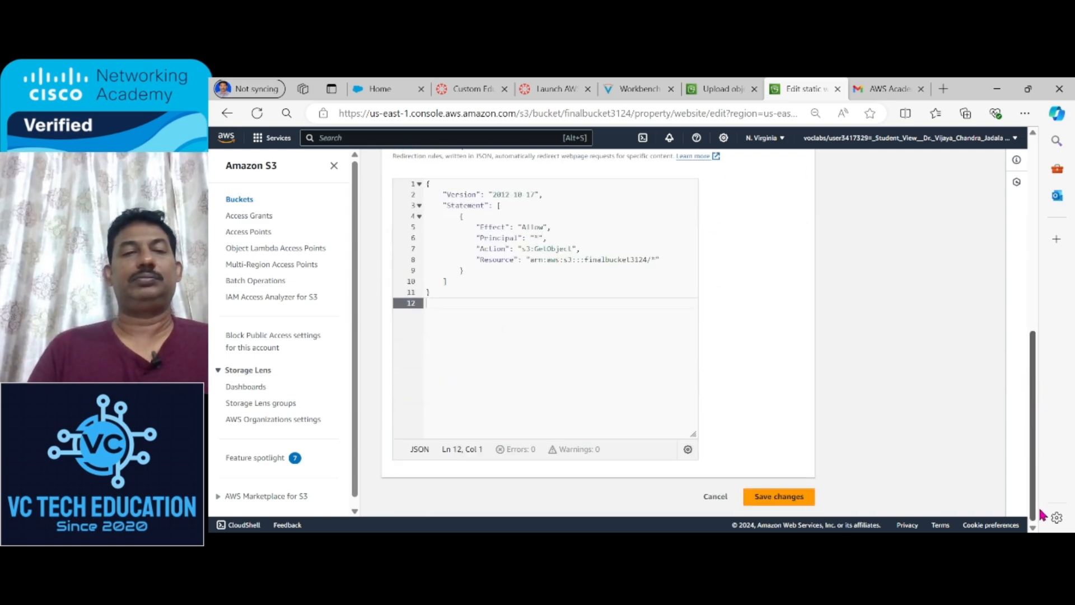
click(794, 504)
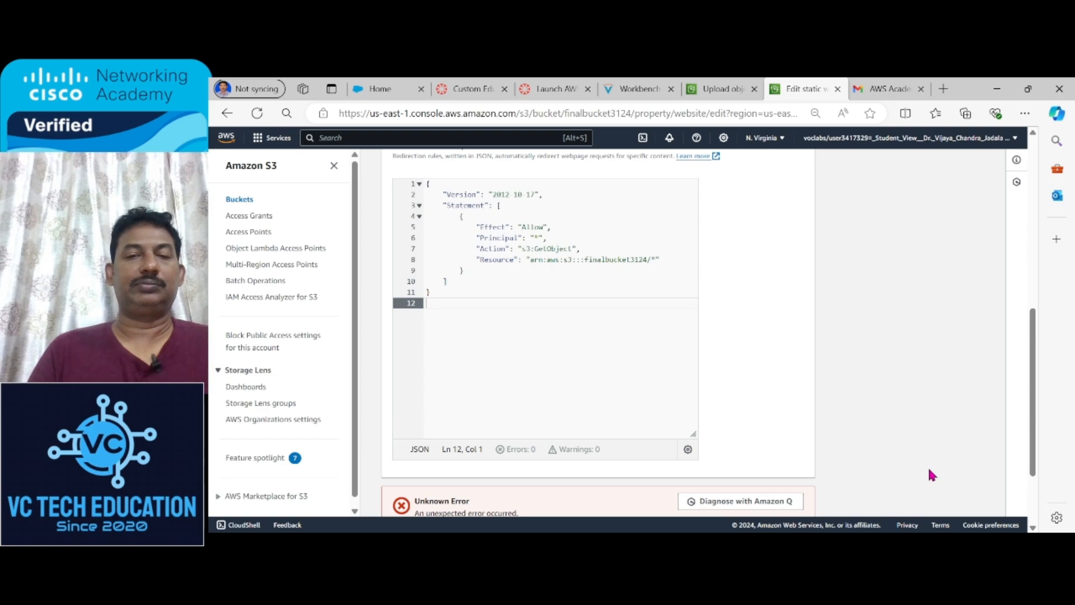
Step: Review the save error, collapse its API response, and retry saving the hosting settings
drag(1035, 444, 1036, 489)
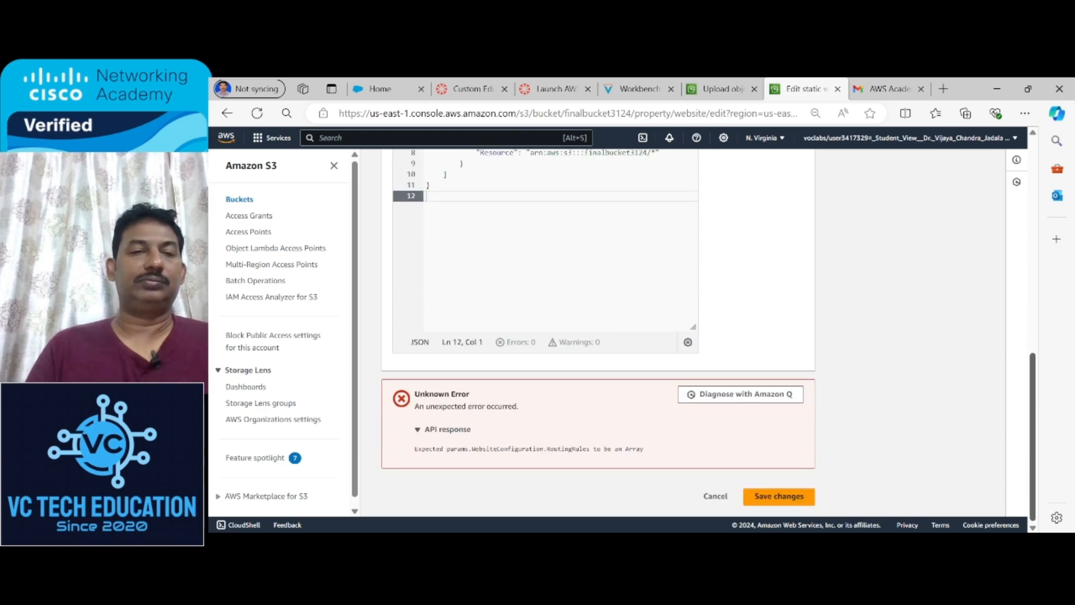
click(417, 432)
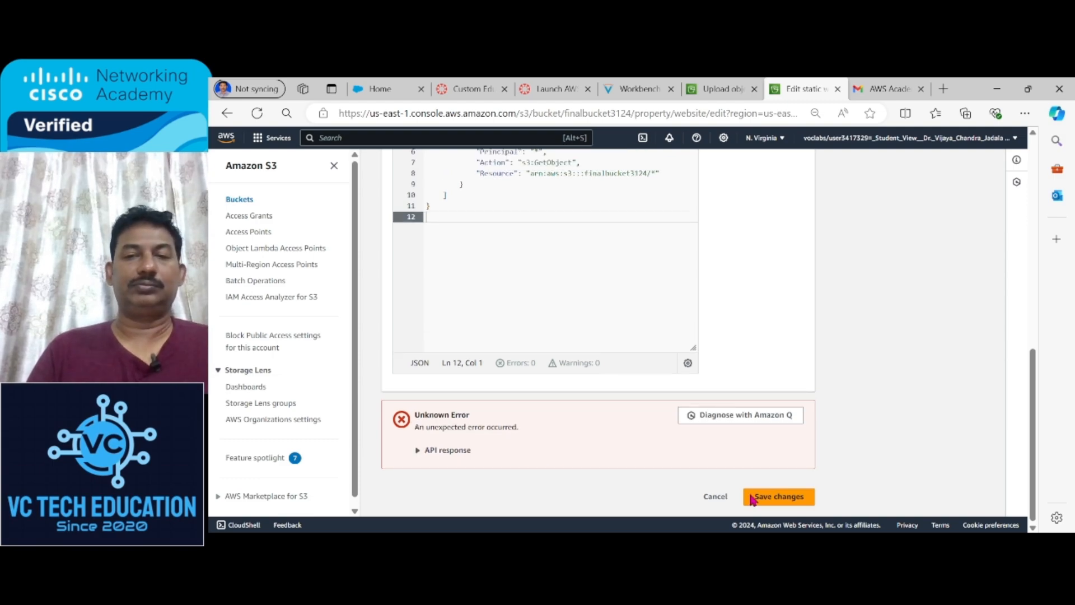
click(771, 500)
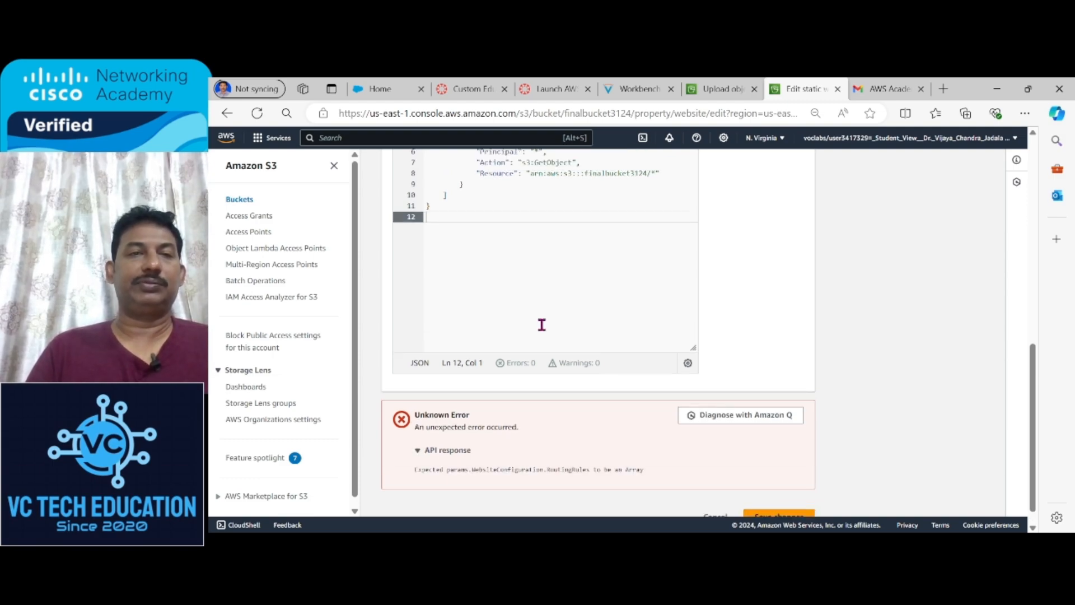
Step: Delete the policy text from the redirection rules, check the hosting settings, and save them
drag(458, 228, 441, 116)
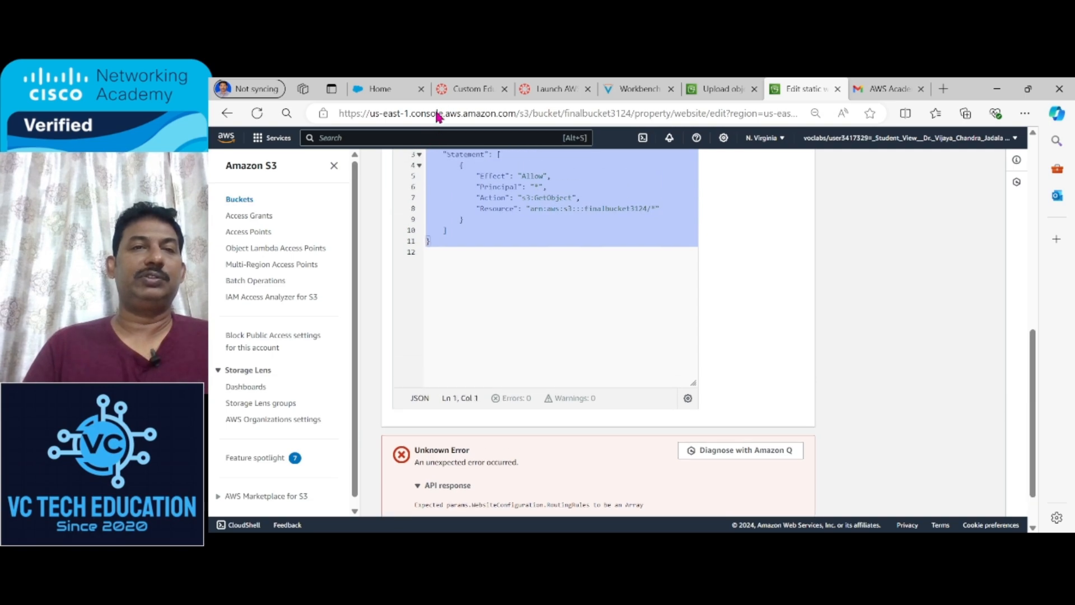
key(Delete)
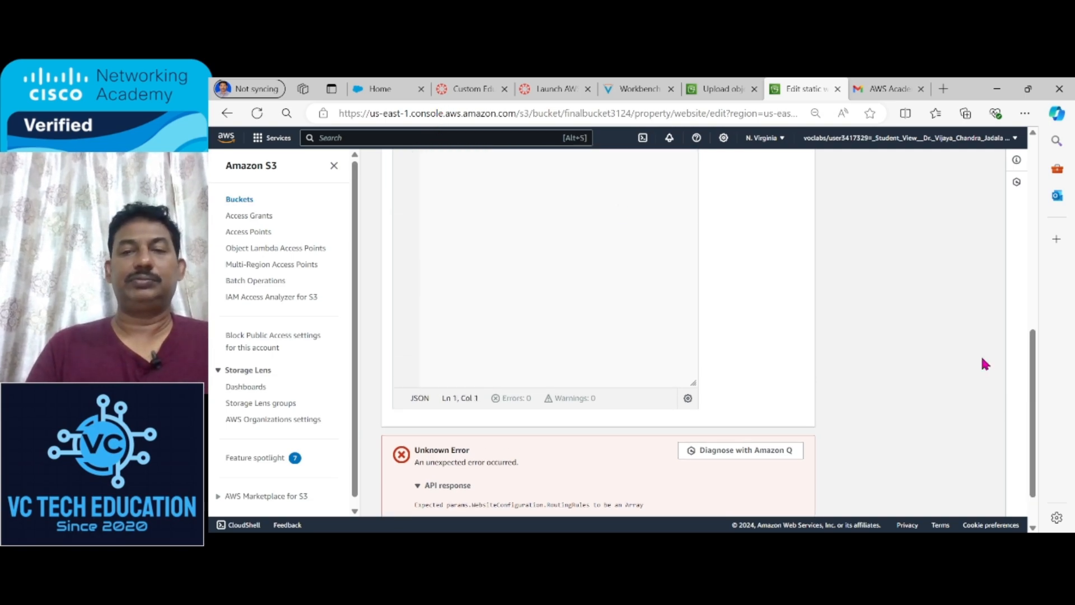
drag(1035, 383, 1037, 252)
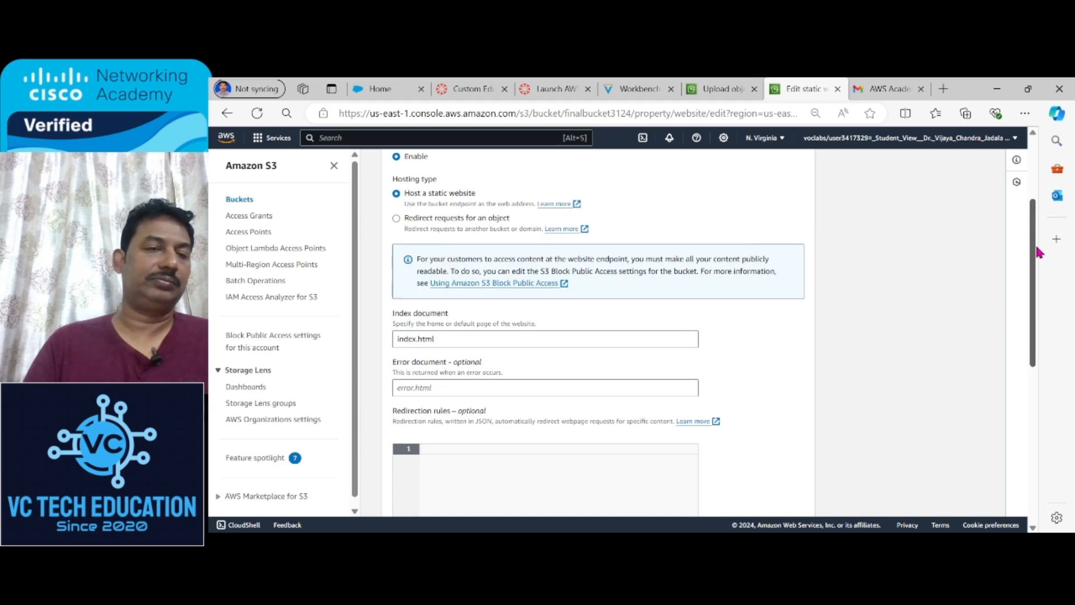
drag(1037, 252, 1072, 434)
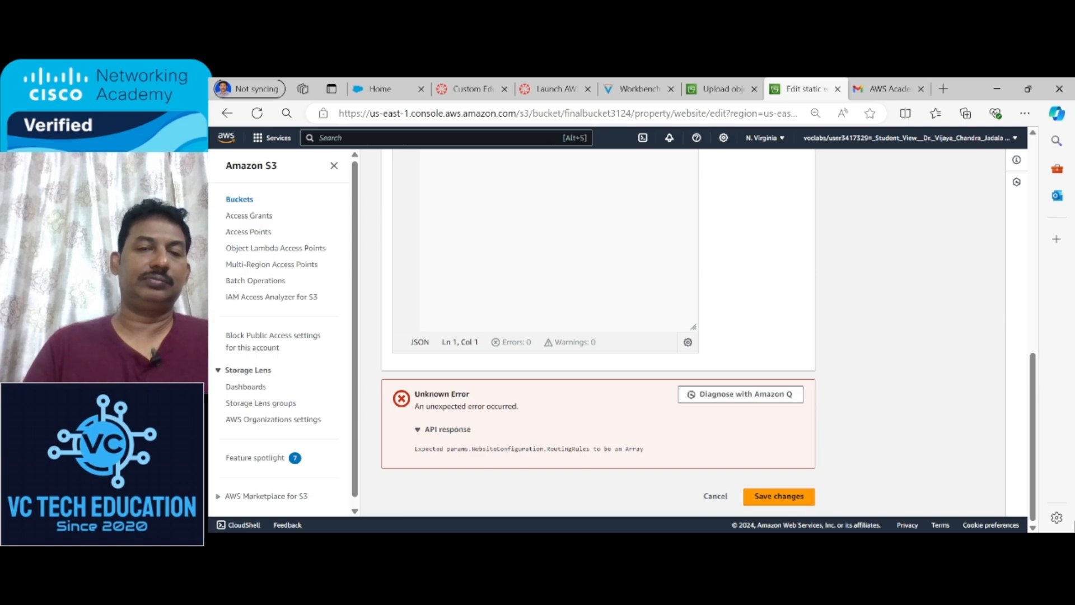
click(794, 500)
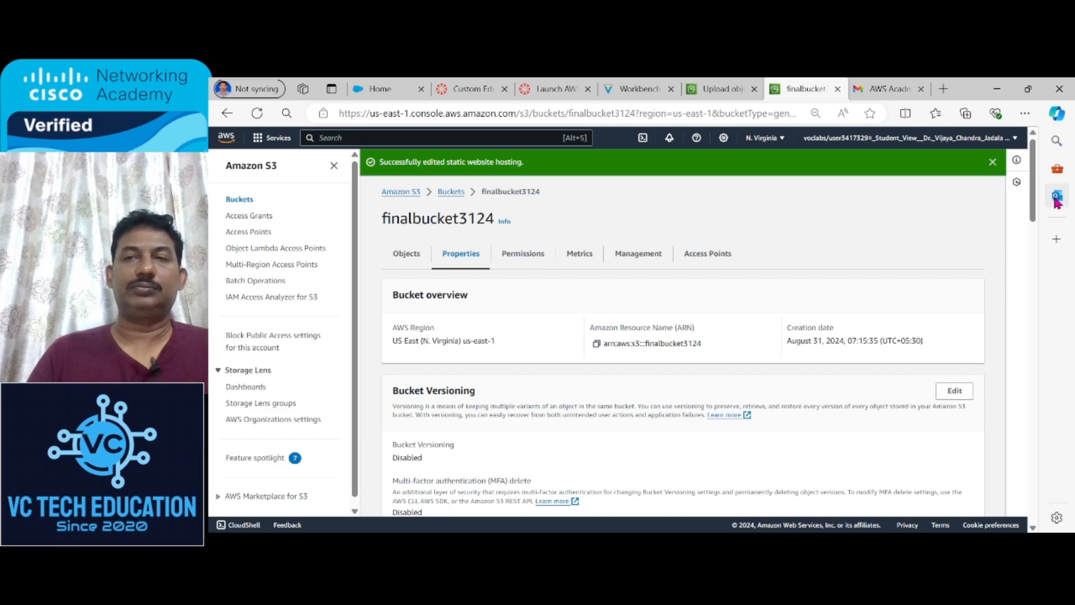
Step: Open the bucket website endpoint of finalbucket3124 from its static website hosting section
drag(1034, 209, 1051, 507)
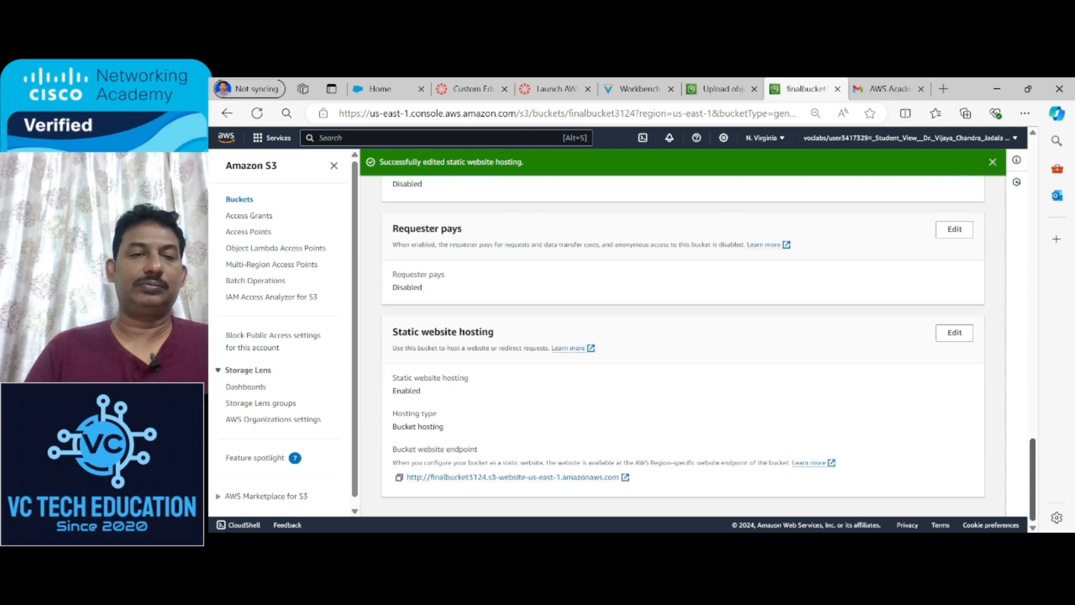
click(576, 478)
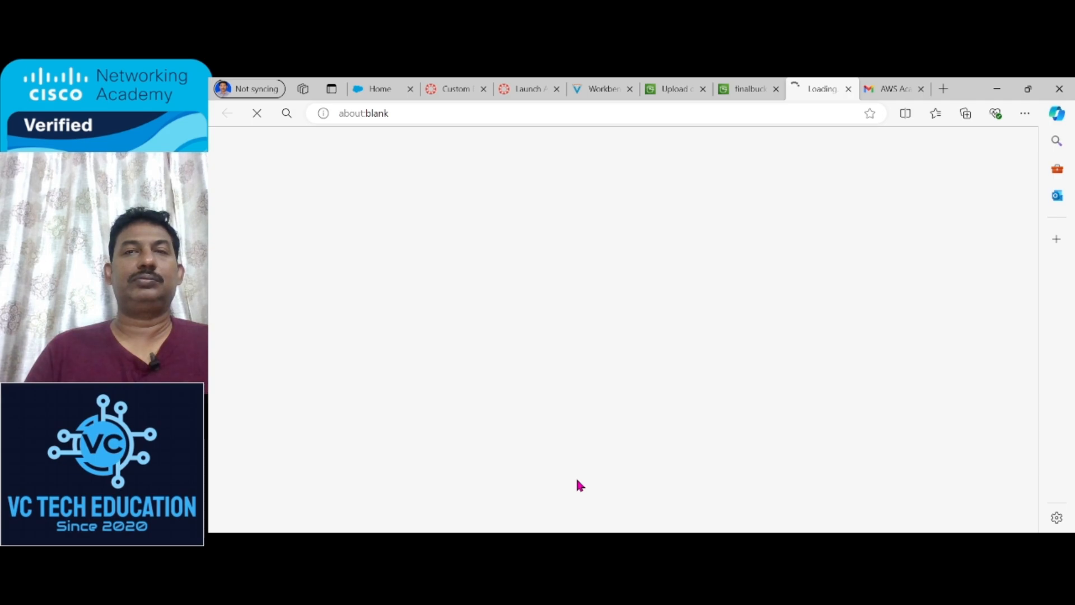